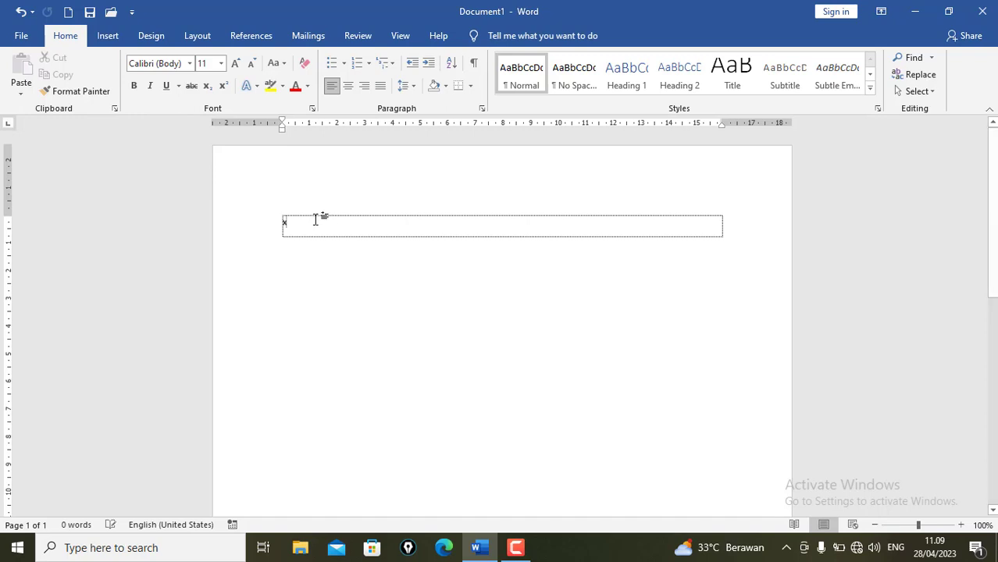
Format the x in the table cell as Times New Roman at 28 pt.
{"action": "left_click_drag", "start_coordinate": [286, 221], "coordinate": [264, 231]}
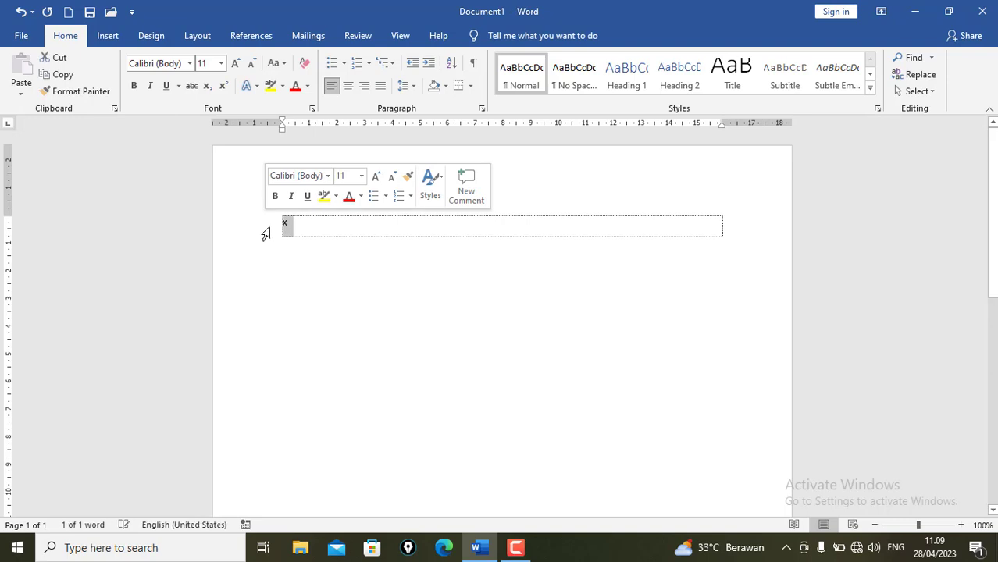
{"action": "left_click", "coordinate": [220, 66]}
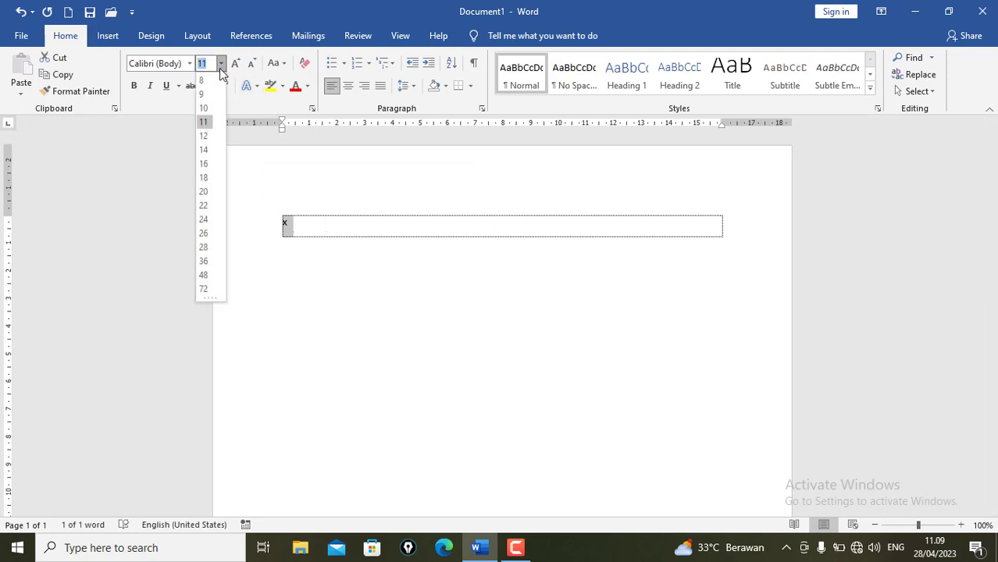
{"action": "left_click", "coordinate": [205, 246]}
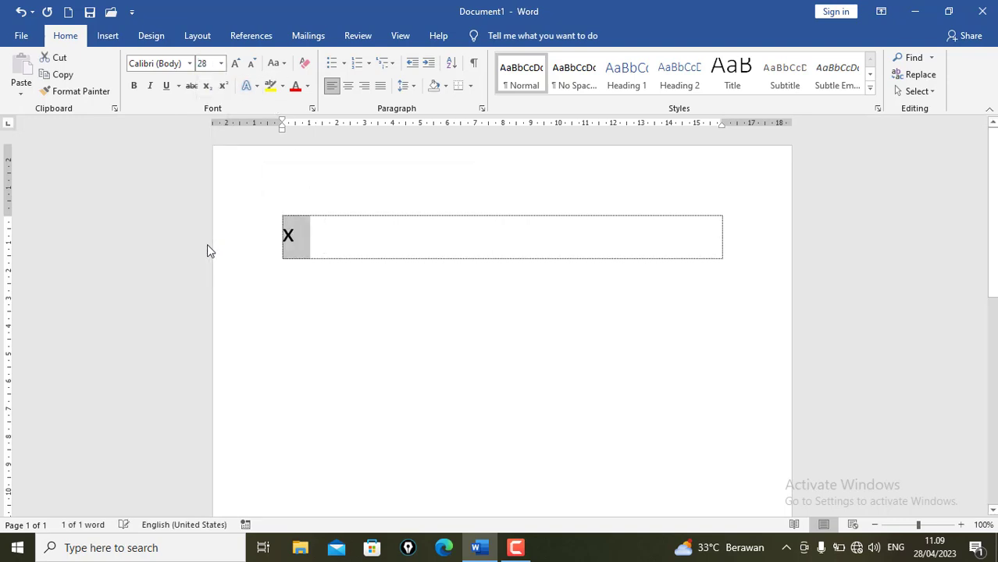
{"action": "left_click", "coordinate": [191, 64]}
{"action": "left_click", "coordinate": [197, 155]}
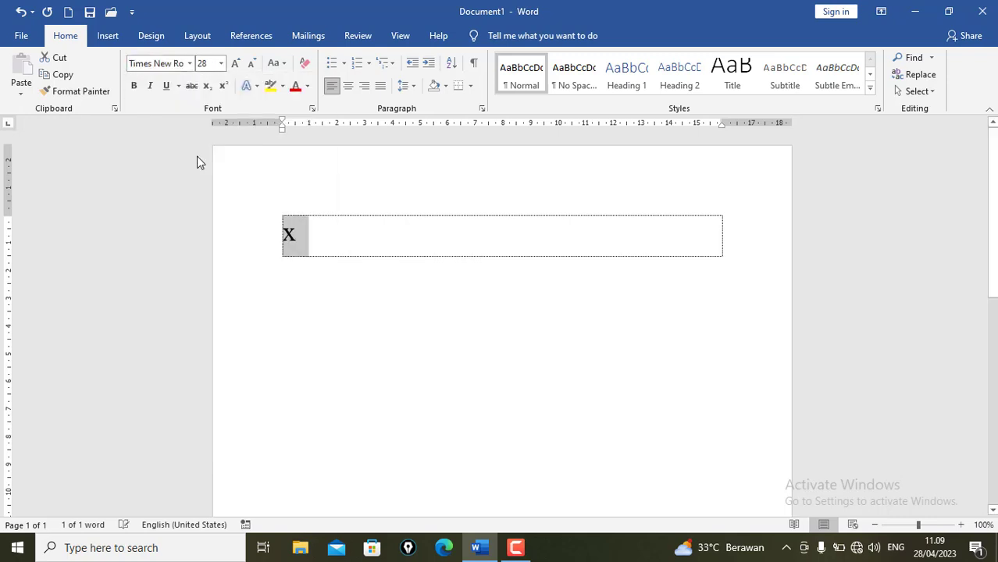
Add a superscript 2 after the x and undo the automatic capitalization of the letter.
{"action": "left_click", "coordinate": [298, 241]}
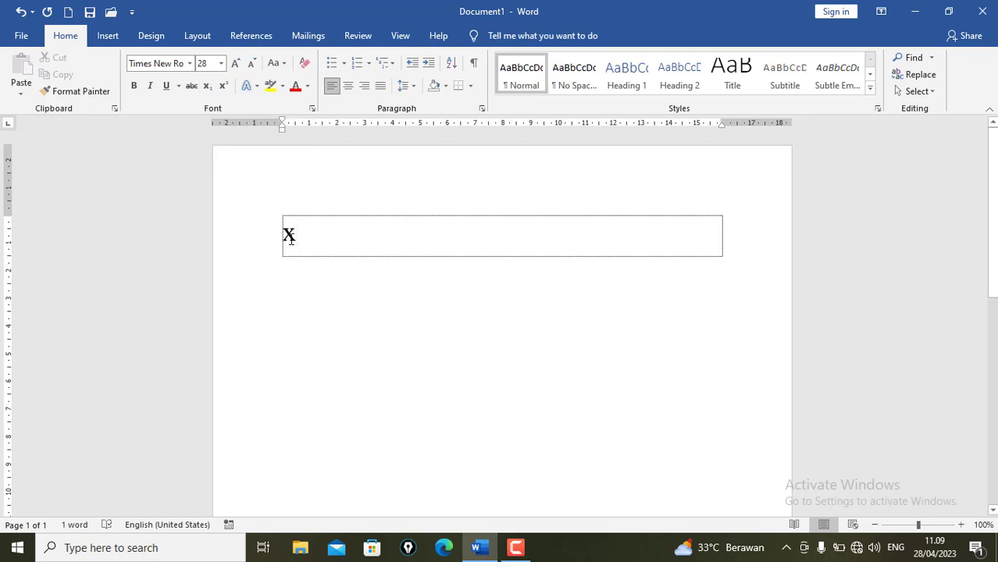
{"action": "left_click", "coordinate": [224, 86]}
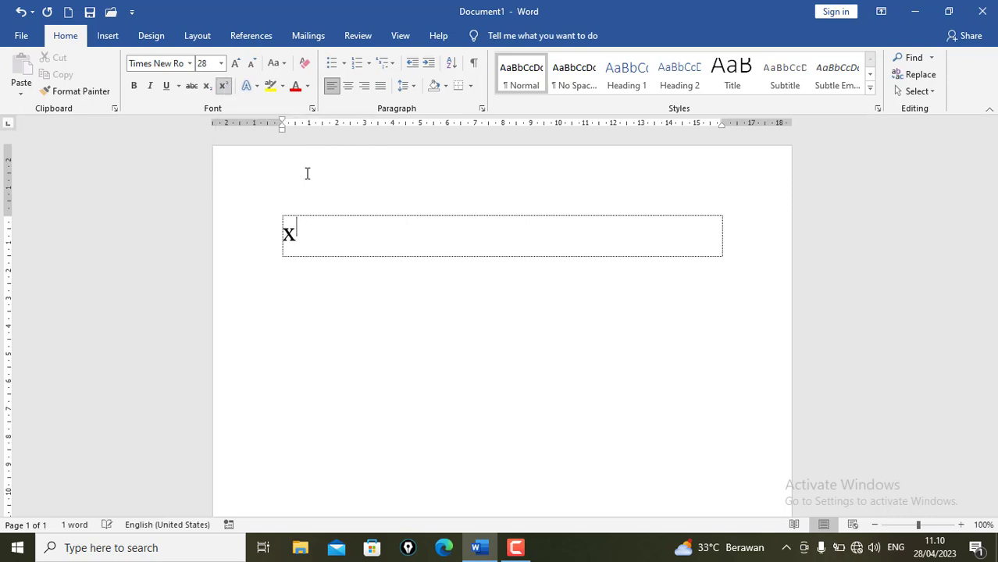
{"action": "type", "text": "2"}
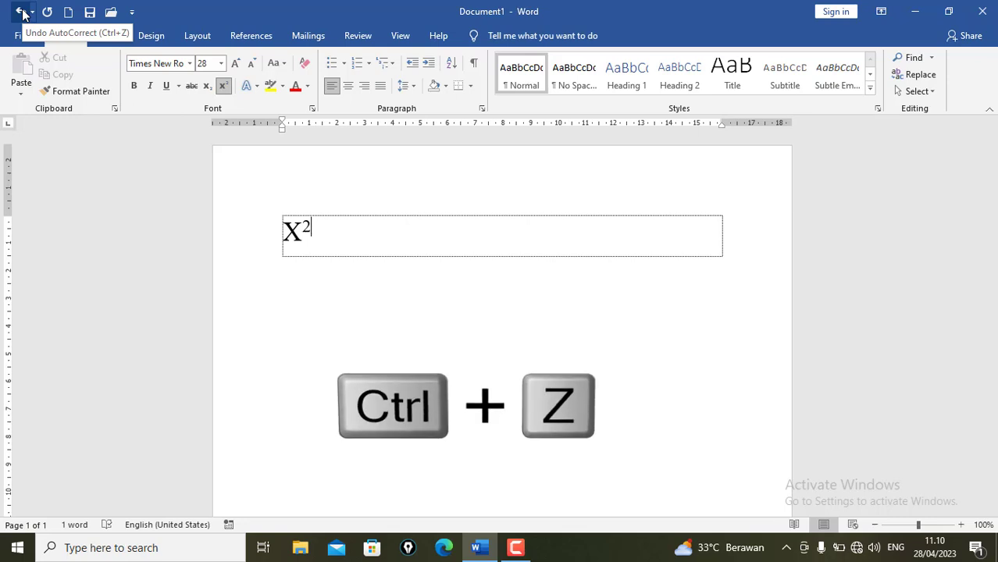
{"action": "key", "text": "ctrl+z"}
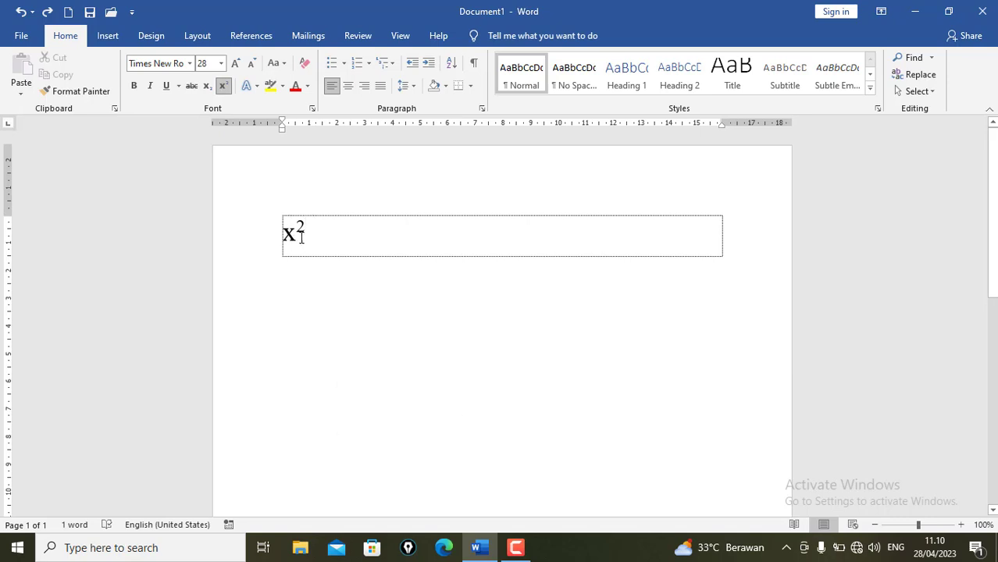
Continue the equation in the first row with "+ y² = 0", with only the 2 in superscript.
{"action": "left_click", "coordinate": [224, 88]}
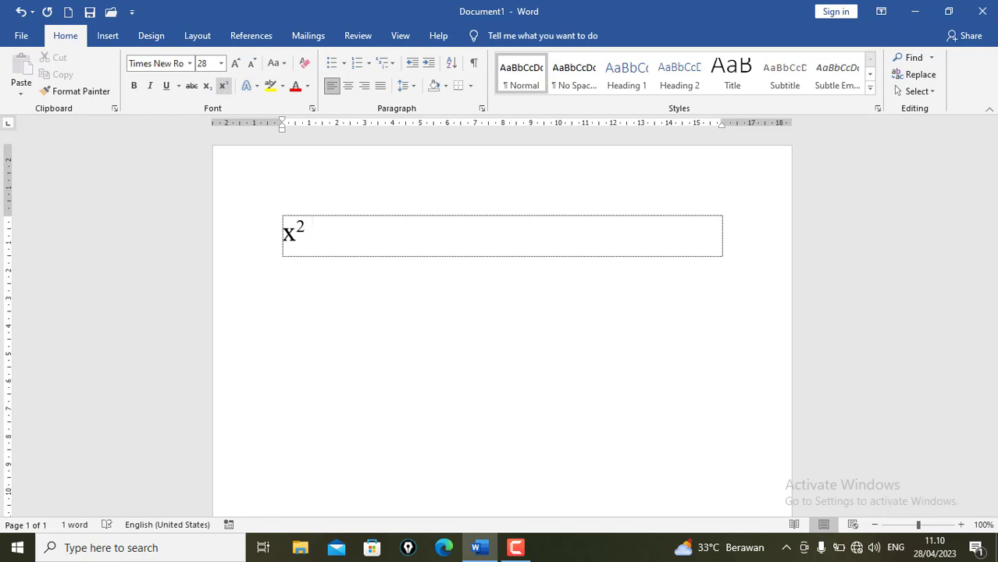
{"action": "type", "text": "+ "}
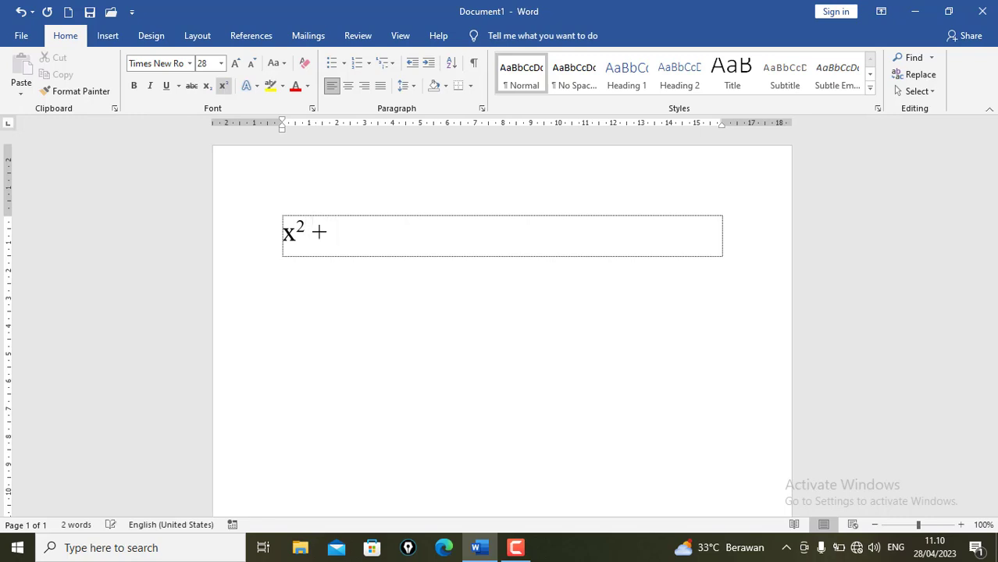
{"action": "type", "text": "y"}
{"action": "left_click", "coordinate": [224, 87]}
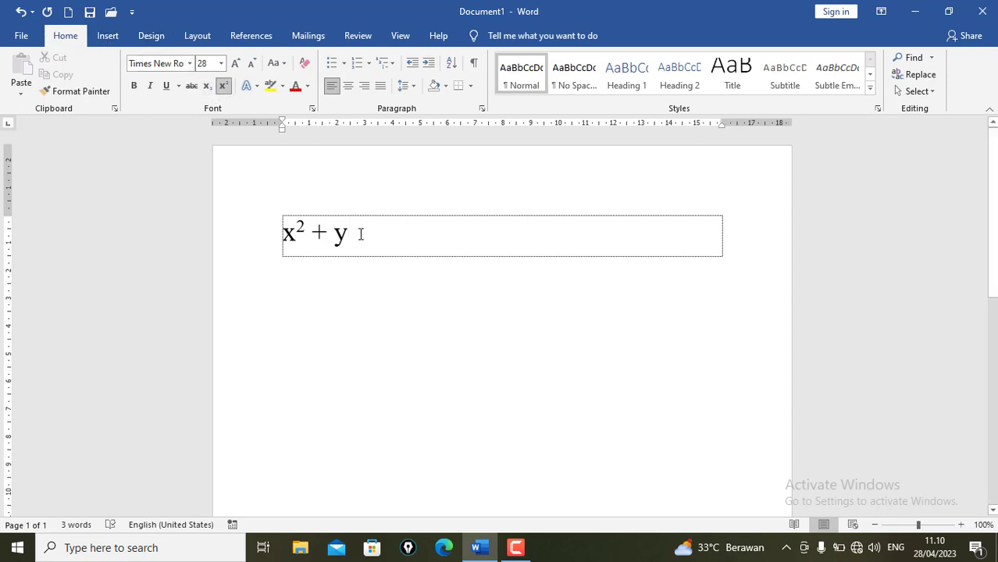
{"action": "type", "text": "2"}
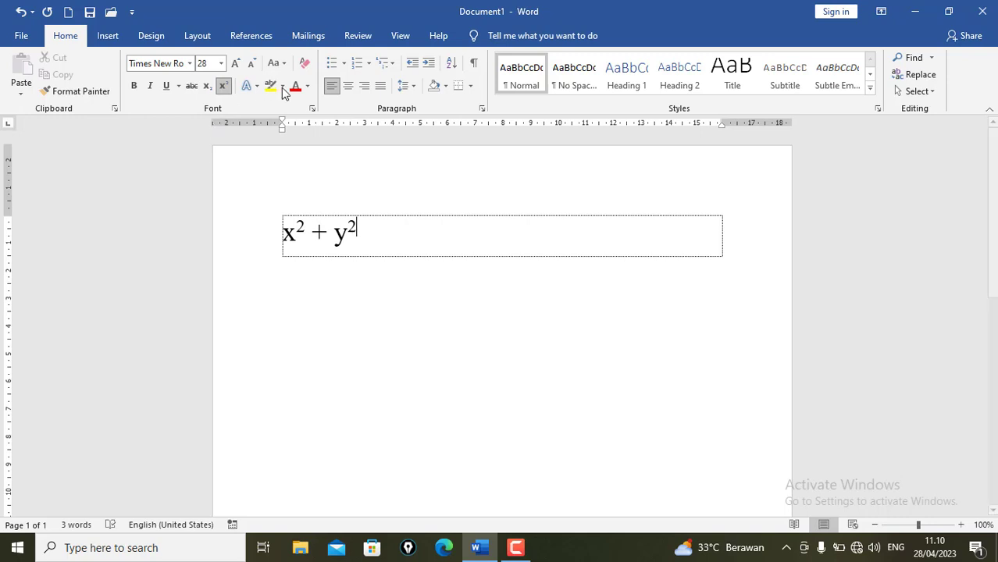
{"action": "left_click", "coordinate": [224, 88]}
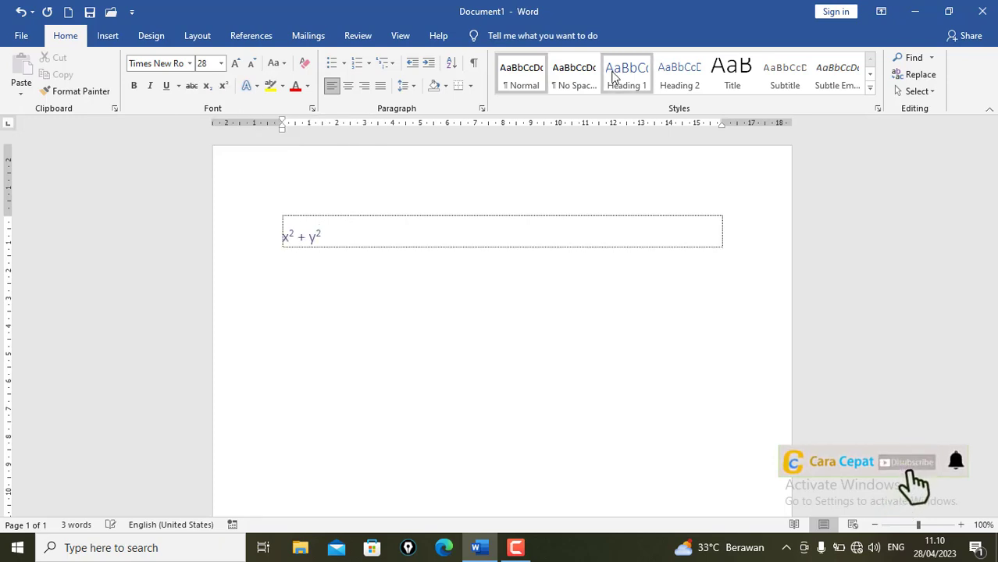
{"action": "type", "text": "= 0"}
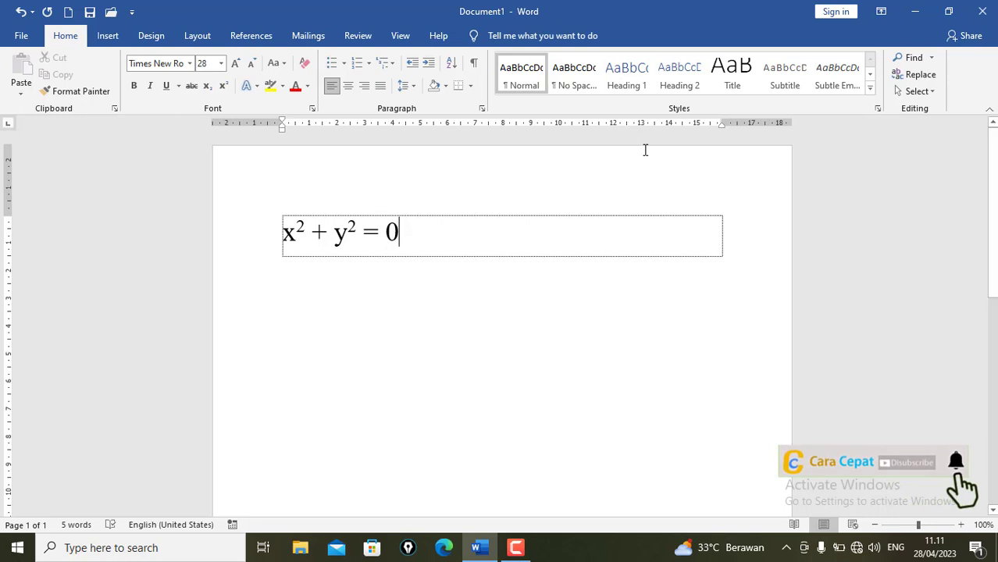
Add a second table row below the equation and enter "x" in it.
{"action": "key", "text": "Return"}
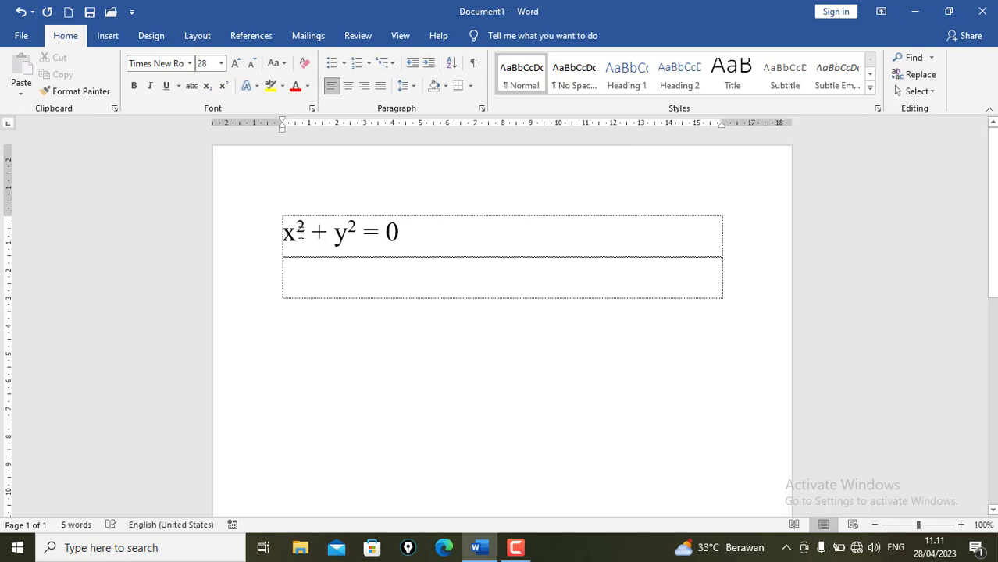
{"action": "left_click", "coordinate": [295, 283]}
{"action": "type", "text": "x"}
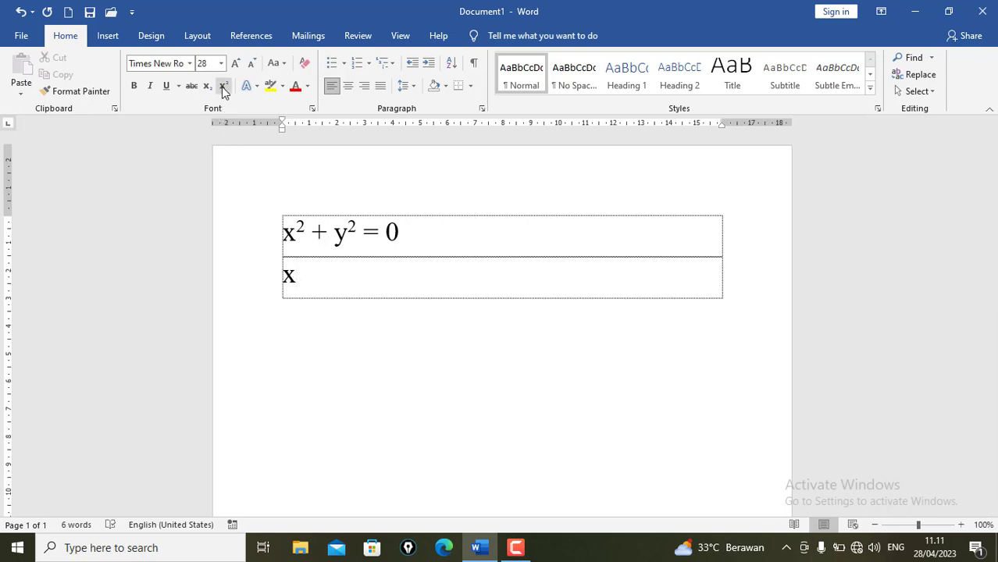
{"action": "left_click", "coordinate": [515, 548]}
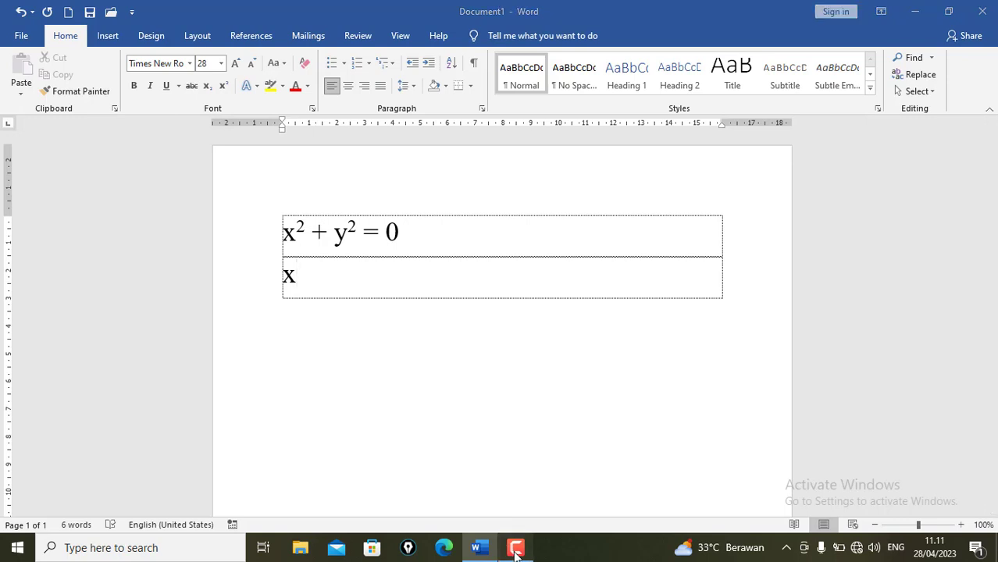
{"action": "left_click", "coordinate": [516, 548]}
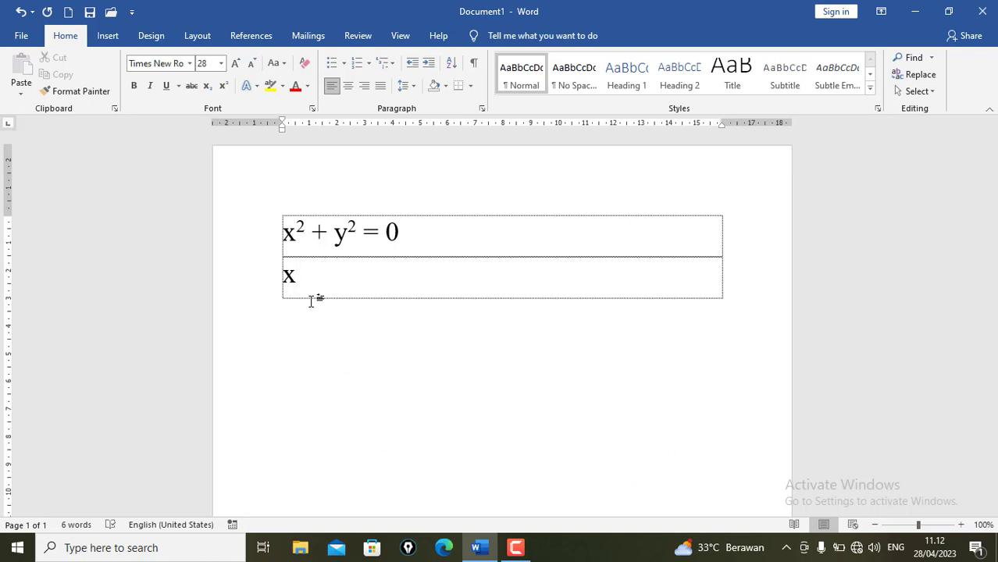
Complete the second row's equation as "x² + y² = 0", with both exponents in superscript.
{"action": "key", "text": "ctrl+shift+plus"}
{"action": "type", "text": "2"}
{"action": "key", "text": "ctrl+shift+plus"}
{"action": "type", "text": "+ y"}
{"action": "key", "text": "ctrl+shift+plus"}
{"action": "type", "text": "2"}
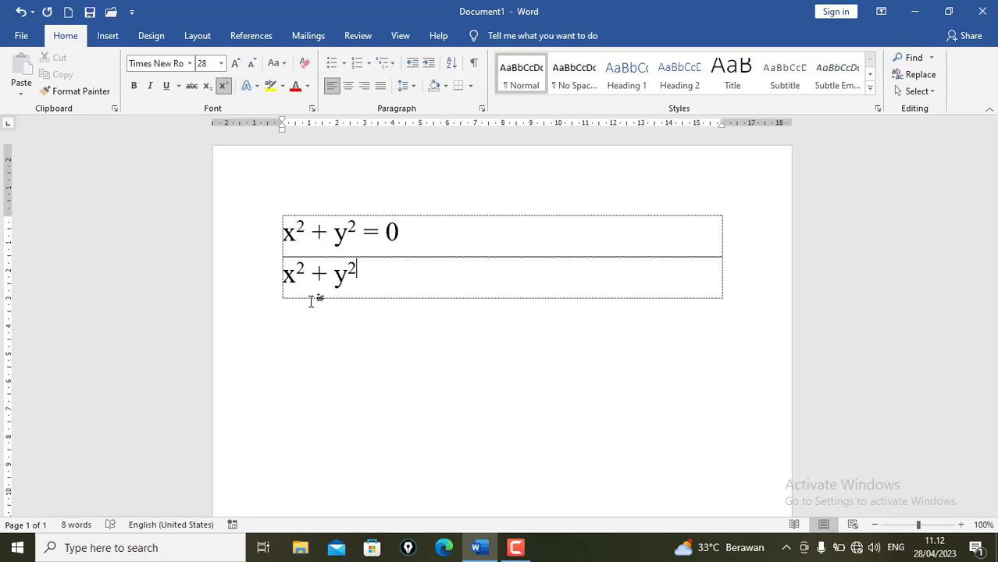
{"action": "key", "text": "ctrl+shift+plus"}
{"action": "type", "text": "= 0"}
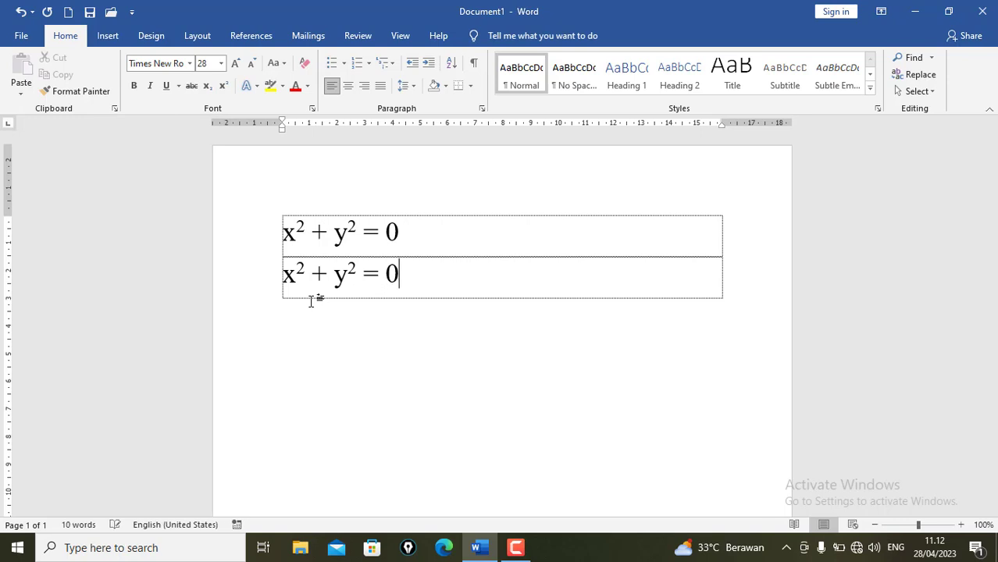
Add a third table row containing "o" followed by a subscript 2, and end the subscript formatting.
{"action": "key", "text": "Tab"}
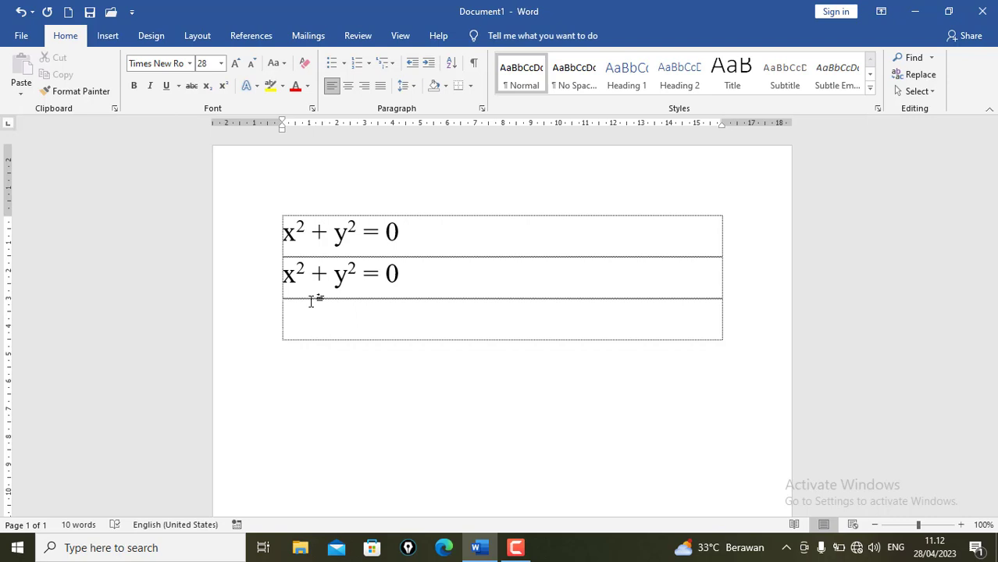
{"action": "type", "text": "o"}
{"action": "left_click", "coordinate": [207, 91]}
{"action": "type", "text": "2"}
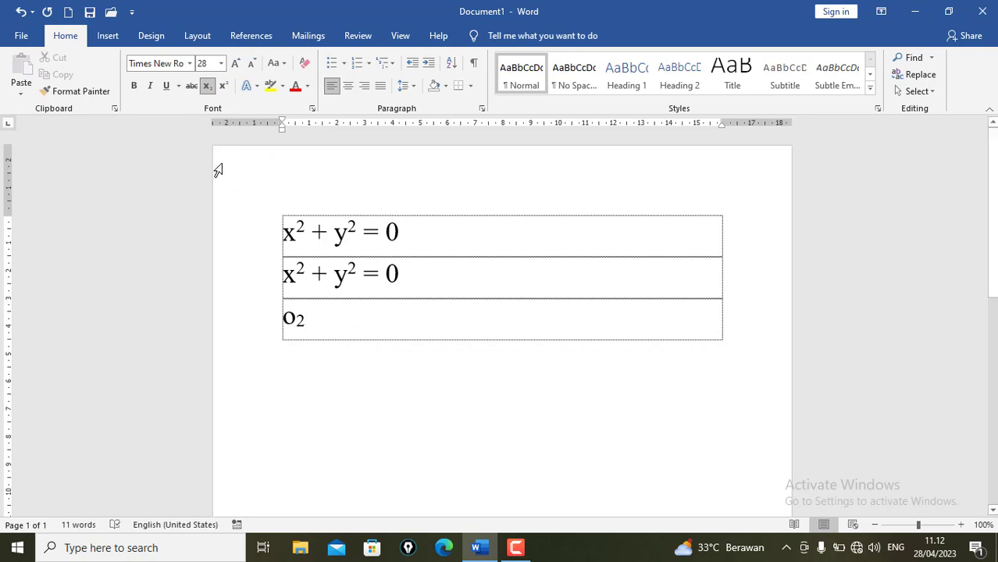
{"action": "left_click", "coordinate": [208, 91]}
Add a fourth table row and write "o₂" in it with the 2 in subscript.
{"action": "key", "text": "Tab"}
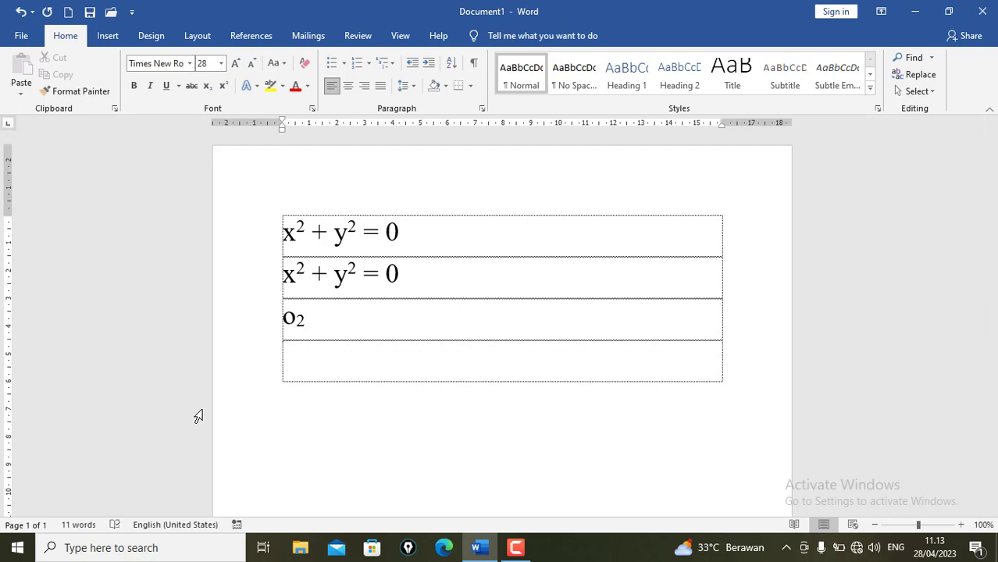
{"action": "type", "text": "o"}
{"action": "key", "text": "ctrl+equal"}
{"action": "type", "text": "2"}
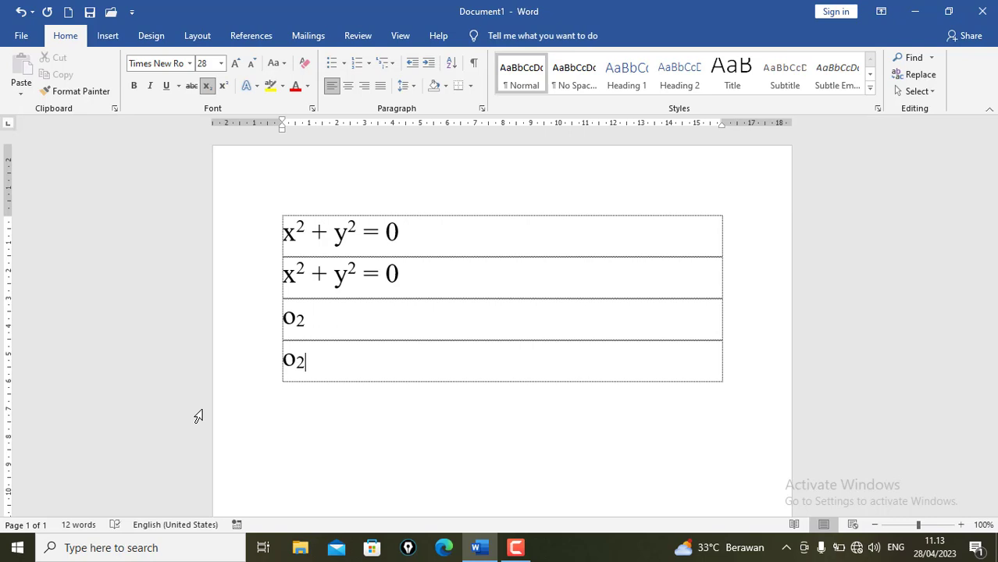
{"action": "key", "text": "ctrl+equal"}
Add a fifth table row and write the formula "H₂So₄" with the 2 and 4 in subscript.
{"action": "key", "text": "Tab"}
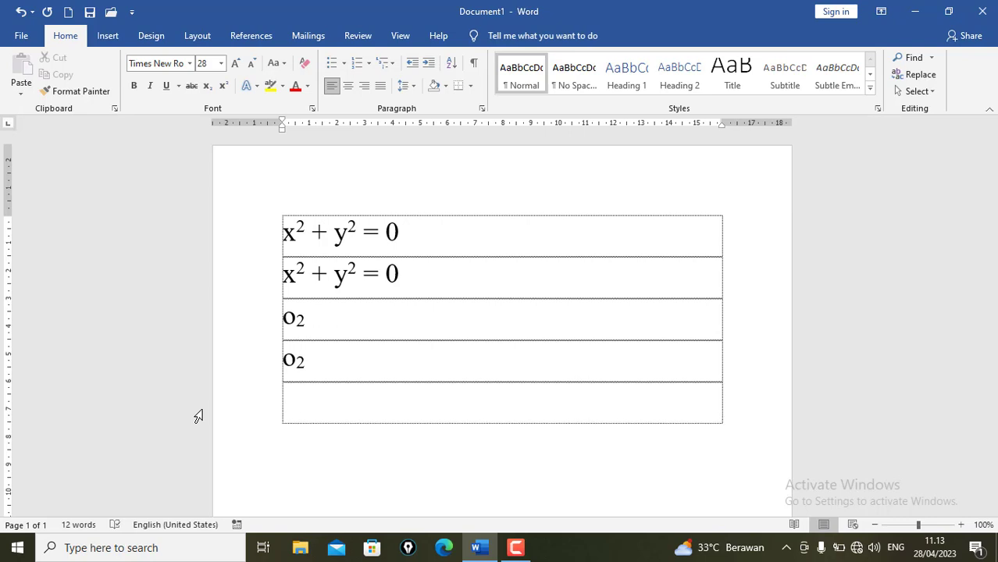
{"action": "type", "text": "H"}
{"action": "key", "text": "ctrl+equal"}
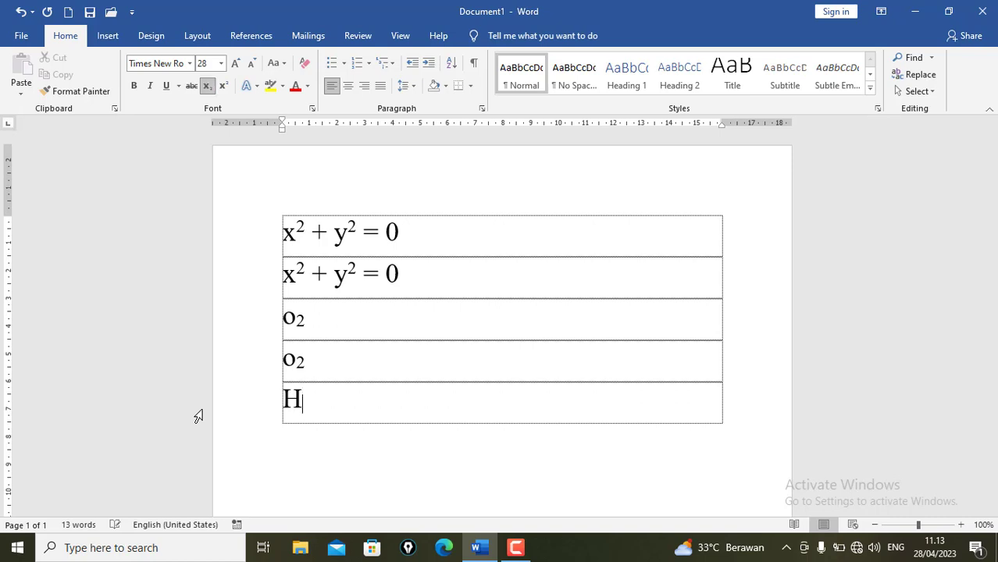
{"action": "type", "text": "2"}
{"action": "key", "text": "ctrl+equal"}
{"action": "type", "text": "S"}
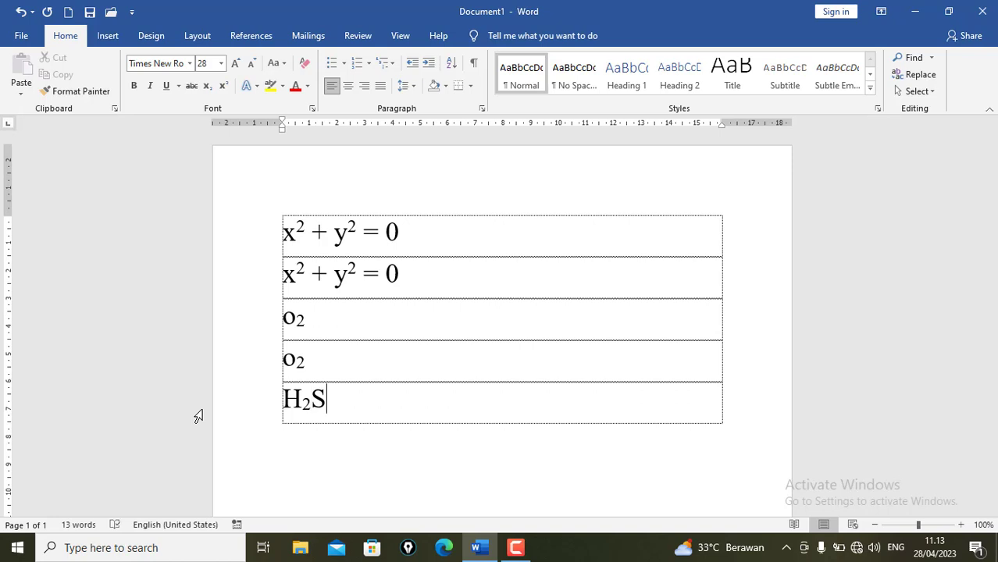
{"action": "type", "text": "o"}
{"action": "key", "text": "ctrl+equal"}
{"action": "type", "text": "4"}
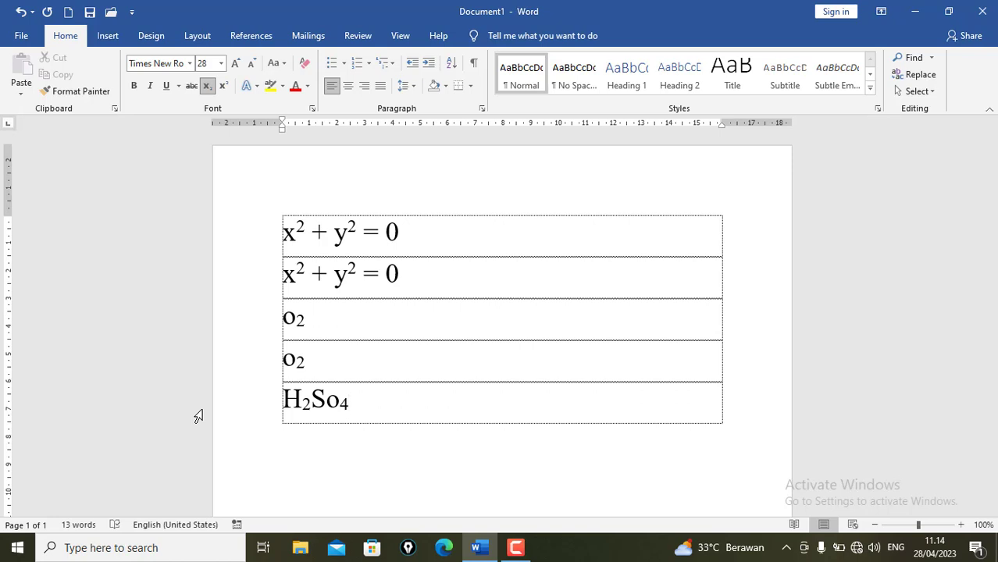
Add an empty row with a first-line indent below the H₂So₄ row and move it to a second page with a page break.
{"action": "key", "text": "Tab"}
{"action": "key", "text": "Tab"}
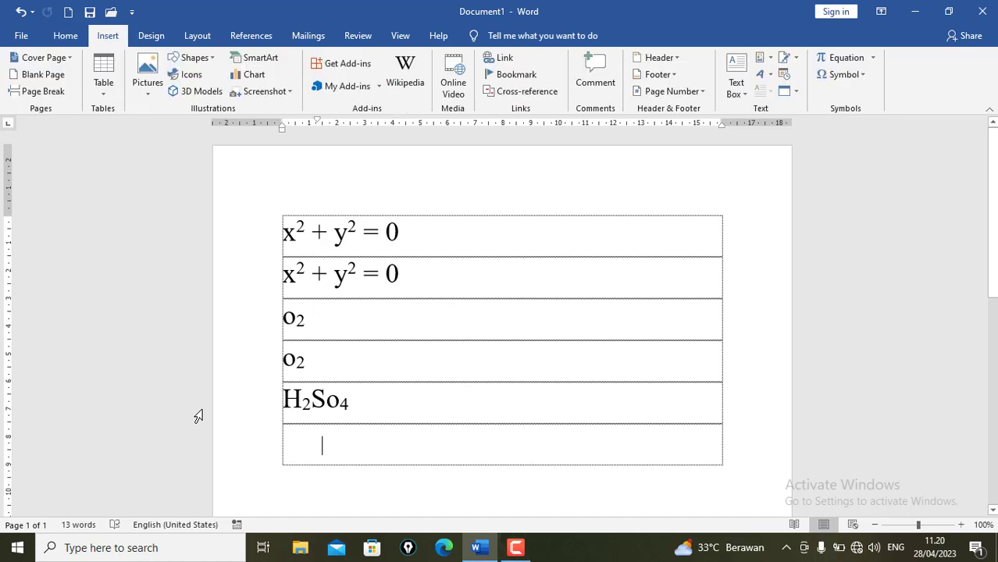
{"action": "scroll", "coordinate": [342, 422], "scroll_direction": "down", "scroll_amount": 3}
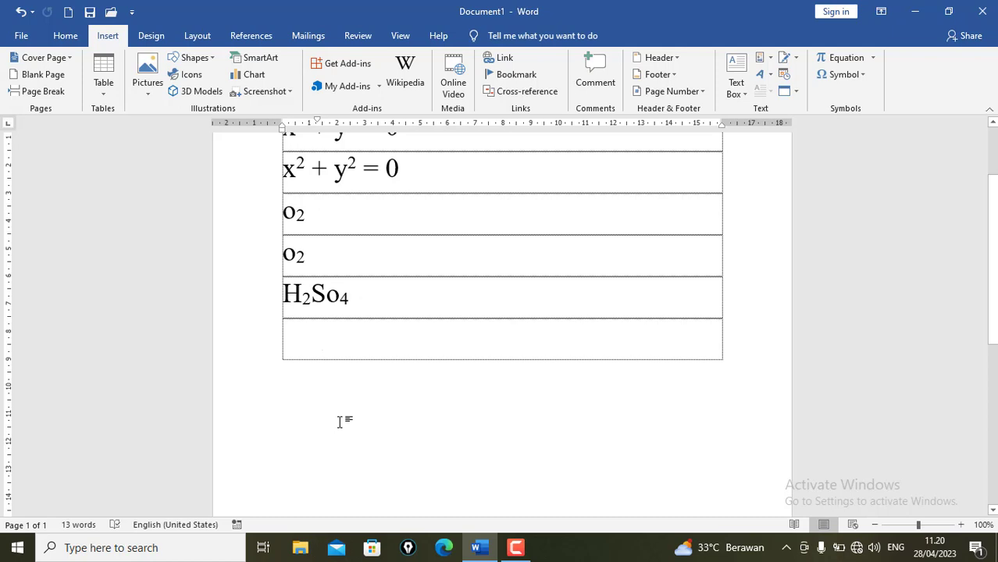
{"action": "scroll", "coordinate": [339, 420], "scroll_direction": "up", "scroll_amount": 3}
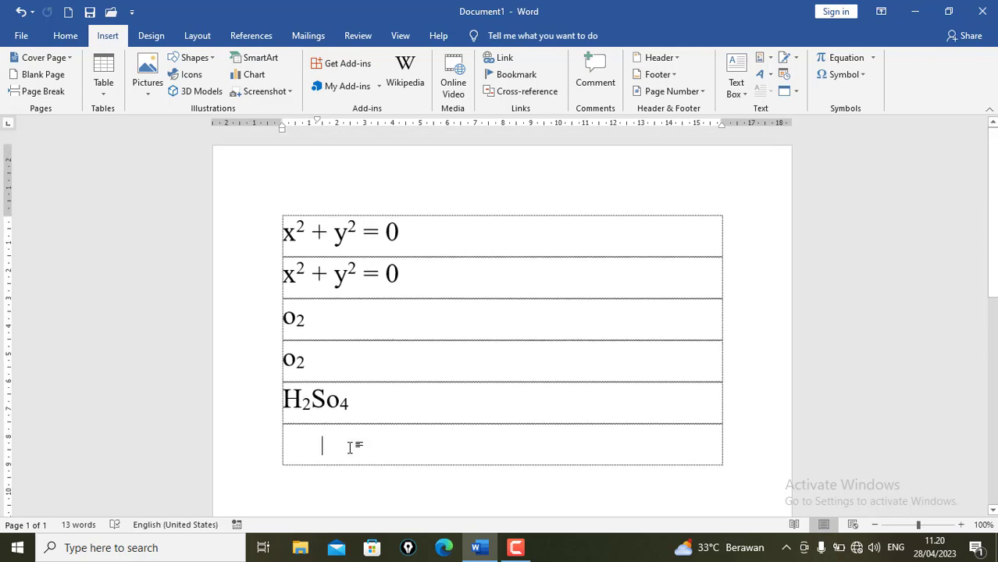
{"action": "scroll", "coordinate": [349, 446], "scroll_direction": "down", "scroll_amount": 7}
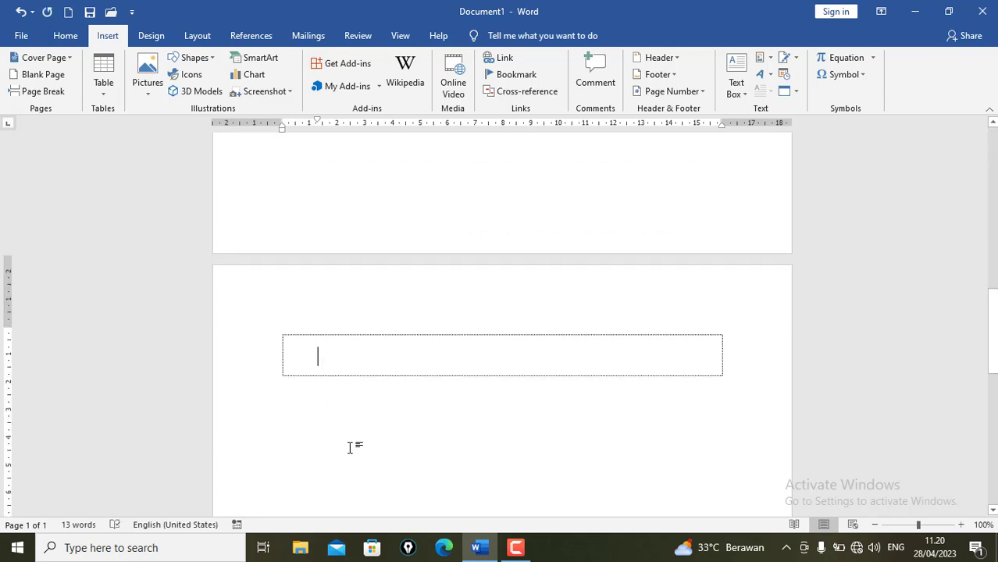
{"action": "scroll", "coordinate": [351, 446], "scroll_direction": "up", "scroll_amount": 5}
{"action": "key", "text": "ctrl+Return"}
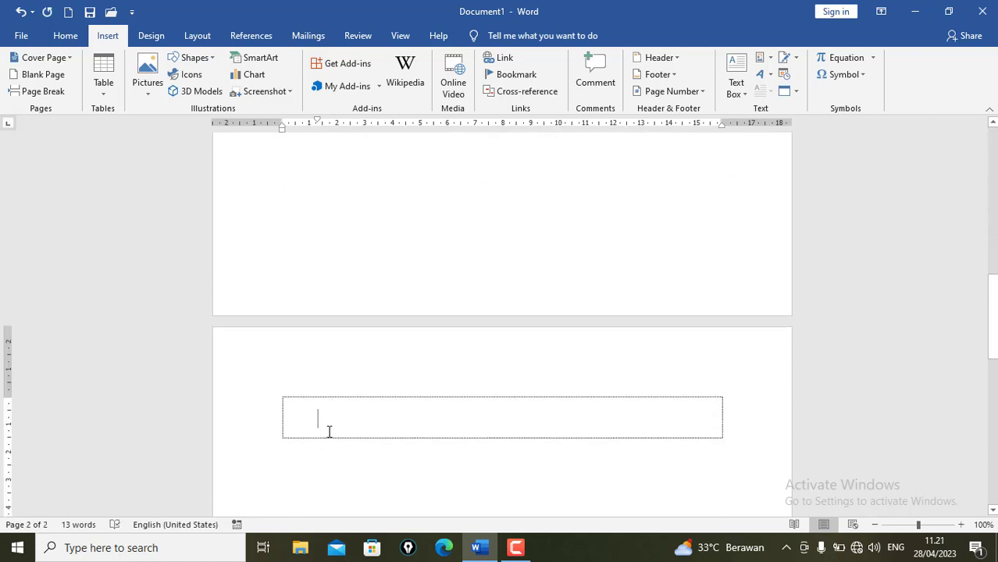
Insert the Greek small letter pi (π) from the Greek and Coptic symbols into the empty table row on page 2.
{"action": "left_click", "coordinate": [66, 35]}
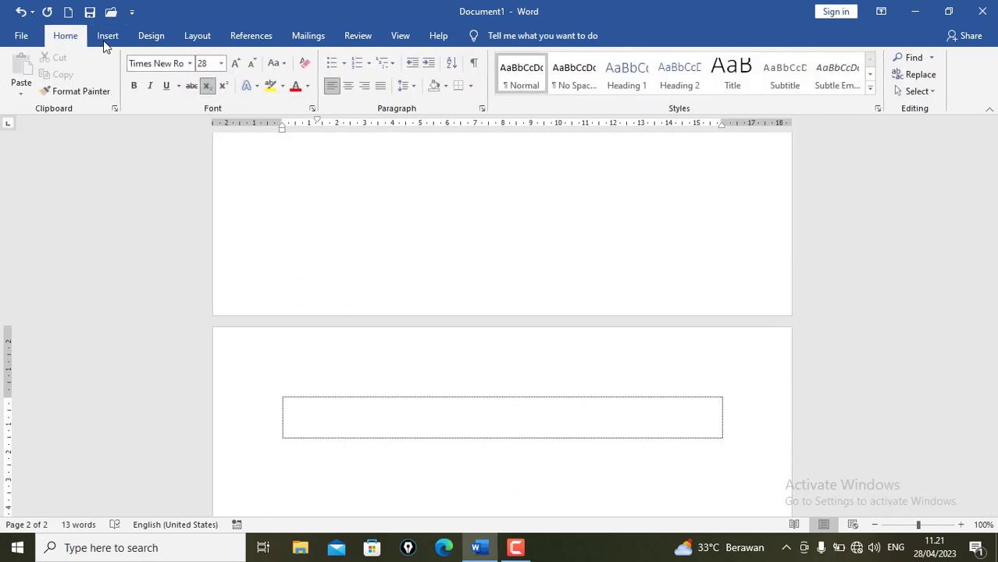
{"action": "left_click", "coordinate": [107, 38]}
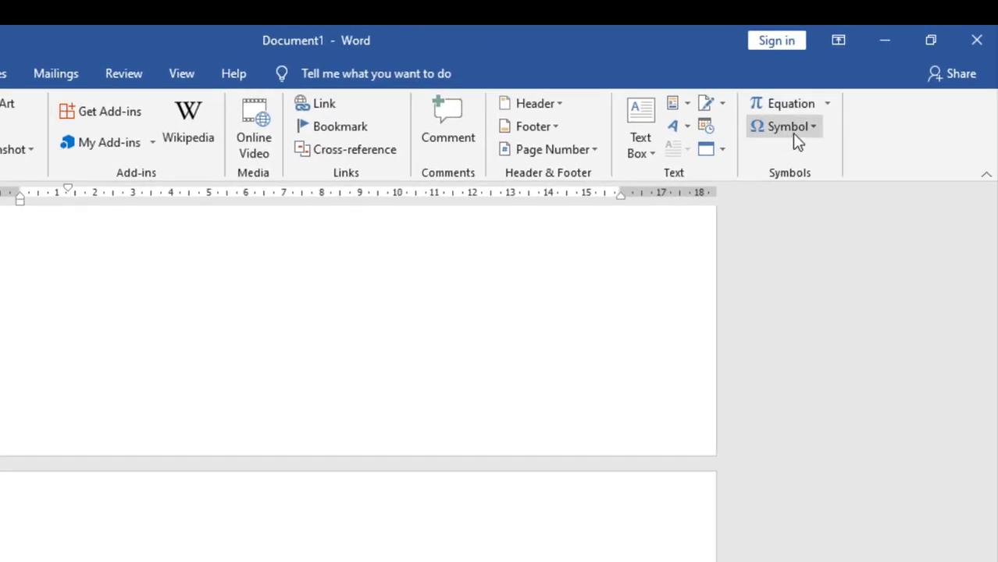
{"action": "left_click", "coordinate": [814, 137]}
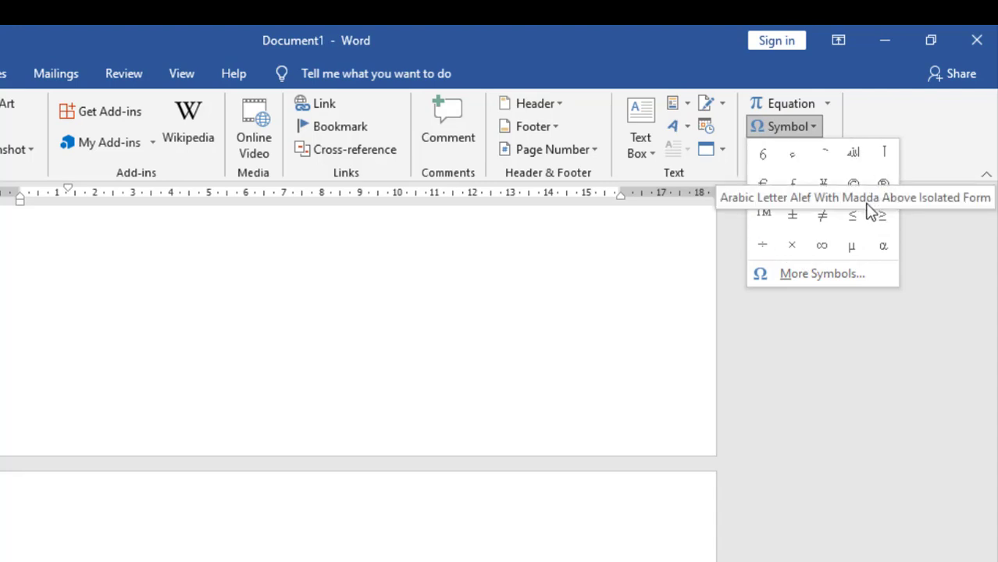
{"action": "left_click", "coordinate": [798, 280]}
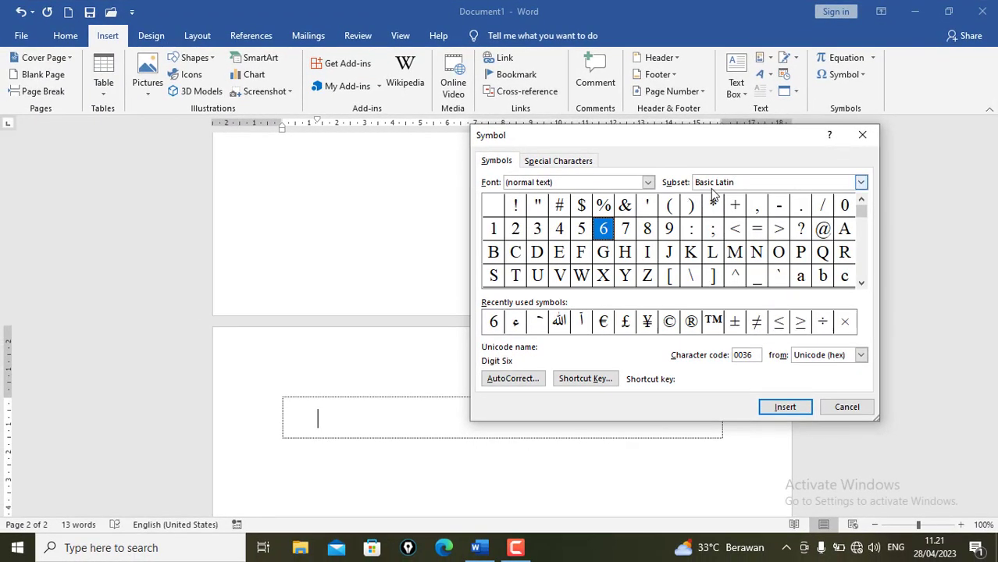
{"action": "mouse_move", "coordinate": [859, 214]}
{"action": "left_mouse_down"}
{"action": "mouse_move", "coordinate": [865, 267]}
{"action": "mouse_move", "coordinate": [868, 206]}
{"action": "left_mouse_up"}
{"action": "left_click", "coordinate": [852, 208]}
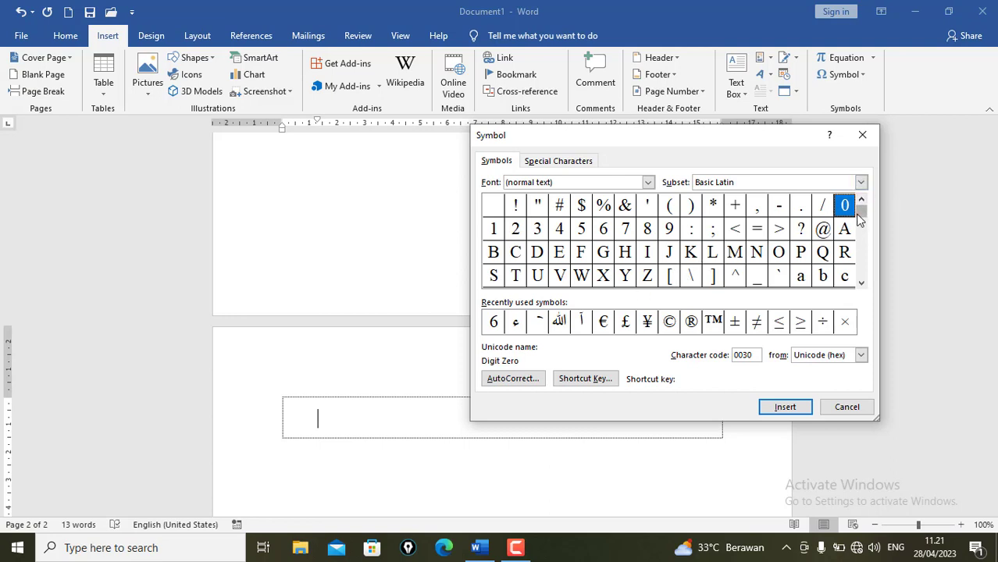
{"action": "left_click_drag", "start_coordinate": [860, 219], "coordinate": [860, 234]}
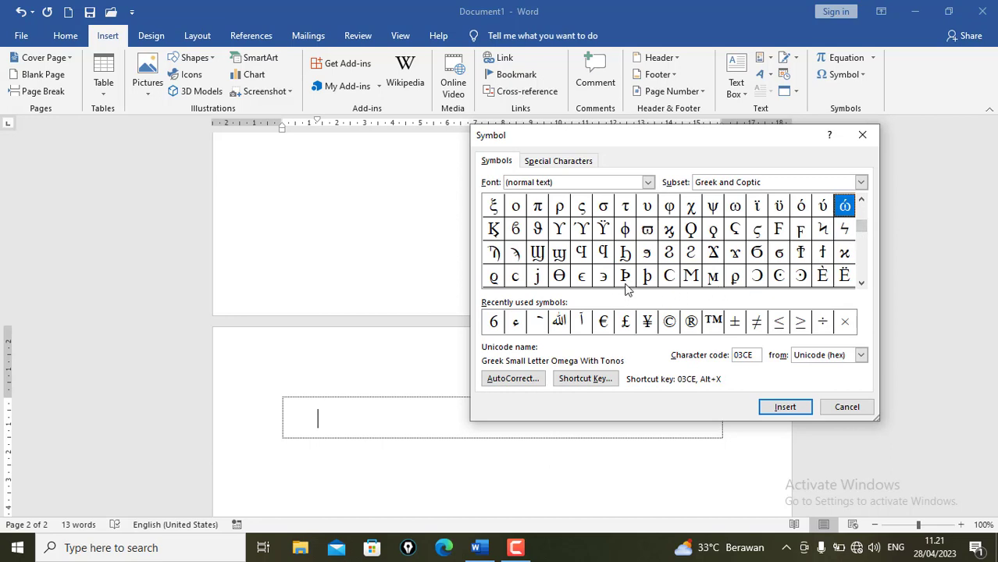
{"action": "left_click", "coordinate": [539, 213]}
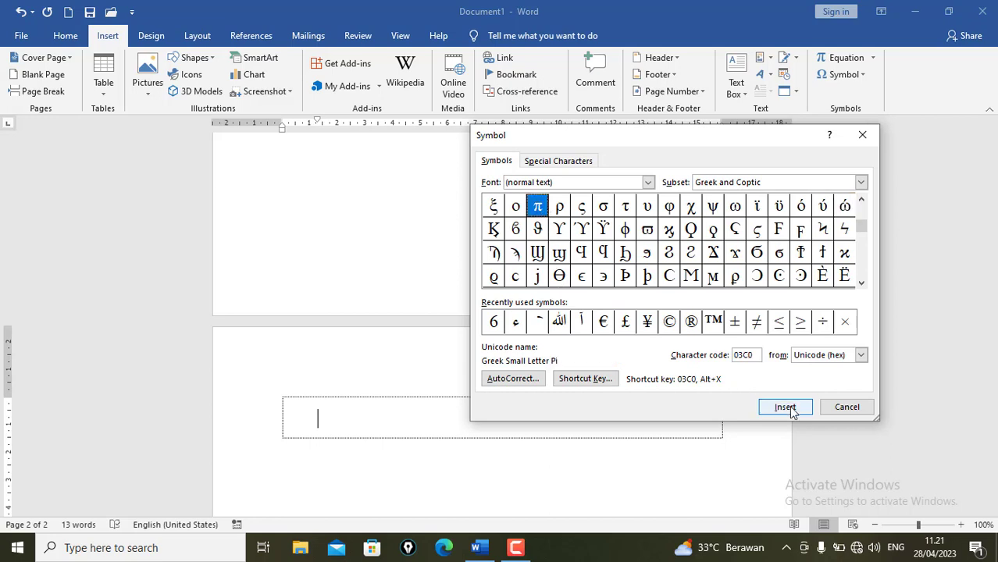
{"action": "double_click", "coordinate": [538, 207]}
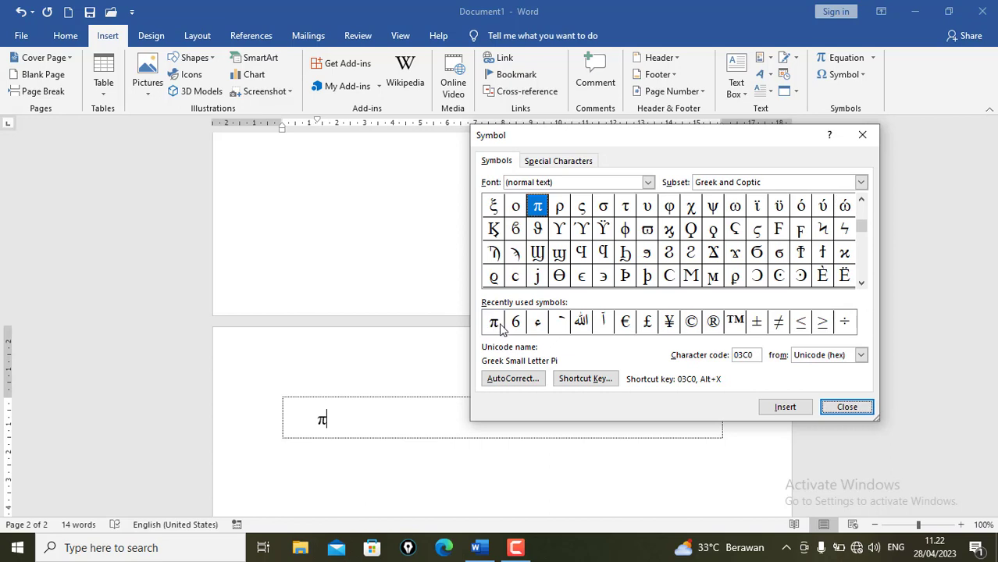
Insert the Greek theta symbol (ϑ) after the π, close the symbol list, and add a new table row below.
{"action": "double_click", "coordinate": [538, 234]}
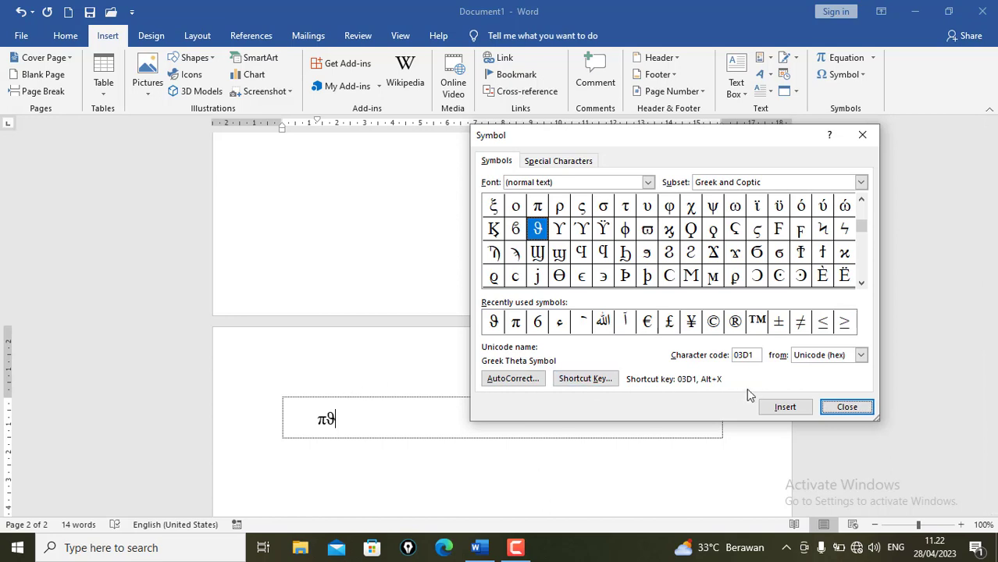
{"action": "left_click", "coordinate": [848, 406]}
{"action": "key", "text": "Tab"}
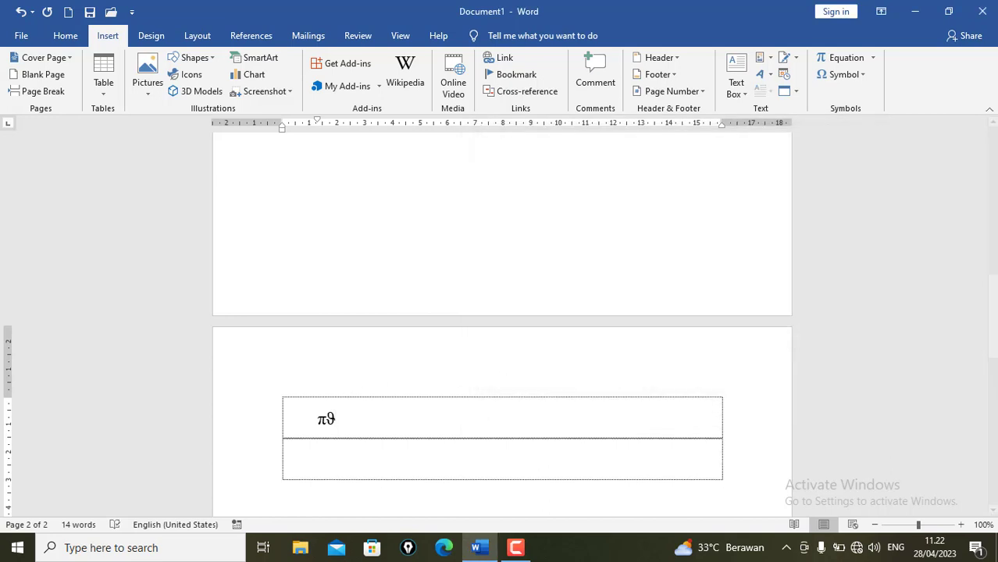
Open the full symbol list for the new row and examine the Basic Latin and Arabic Presentation Forms-A subsets.
{"action": "left_click", "coordinate": [849, 81]}
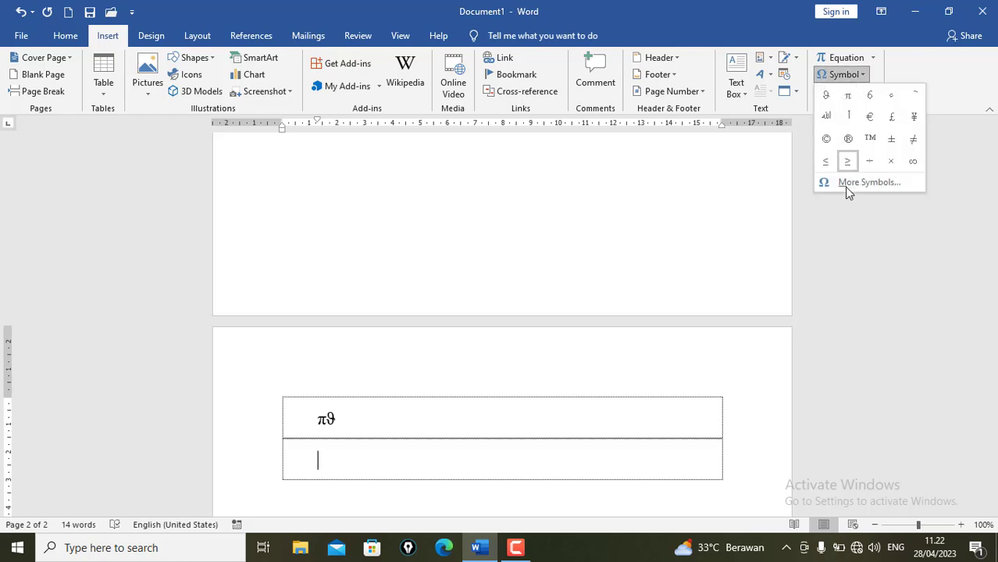
{"action": "left_click", "coordinate": [854, 183]}
{"action": "left_click", "coordinate": [858, 181]}
{"action": "left_click", "coordinate": [716, 181]}
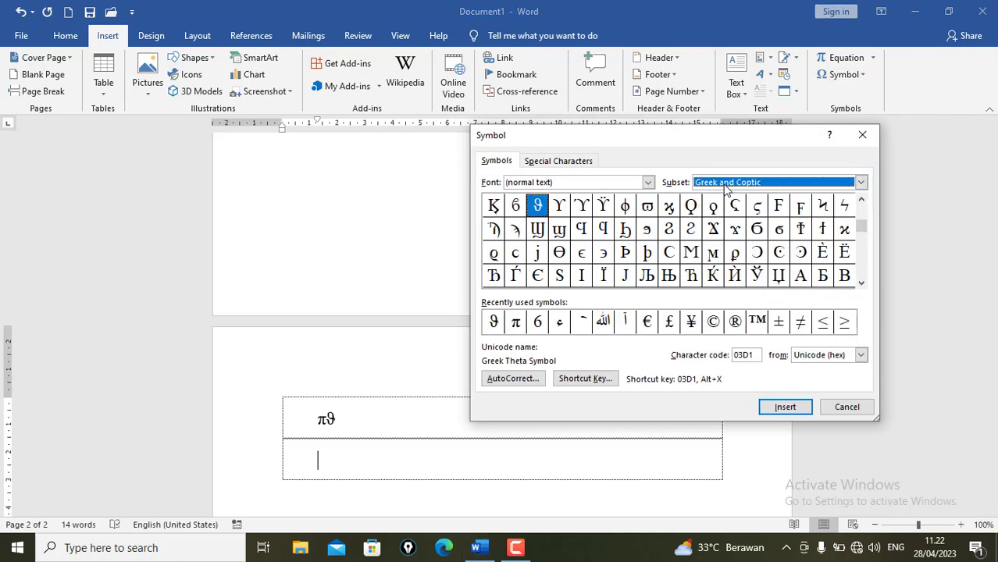
{"action": "left_click", "coordinate": [859, 182]}
{"action": "scroll", "coordinate": [860, 218], "scroll_direction": "up", "scroll_amount": 1}
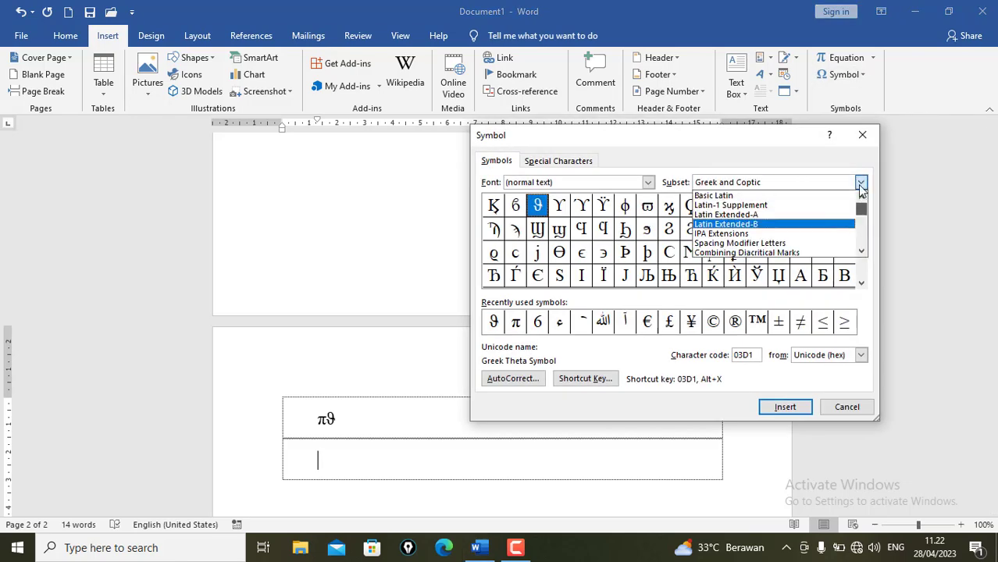
{"action": "left_click", "coordinate": [726, 195]}
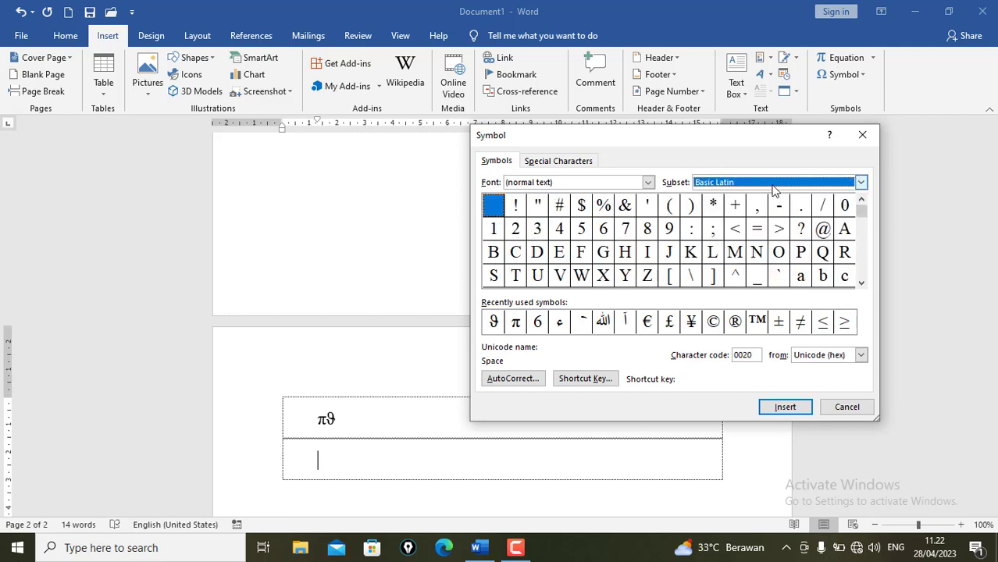
{"action": "left_click", "coordinate": [860, 182]}
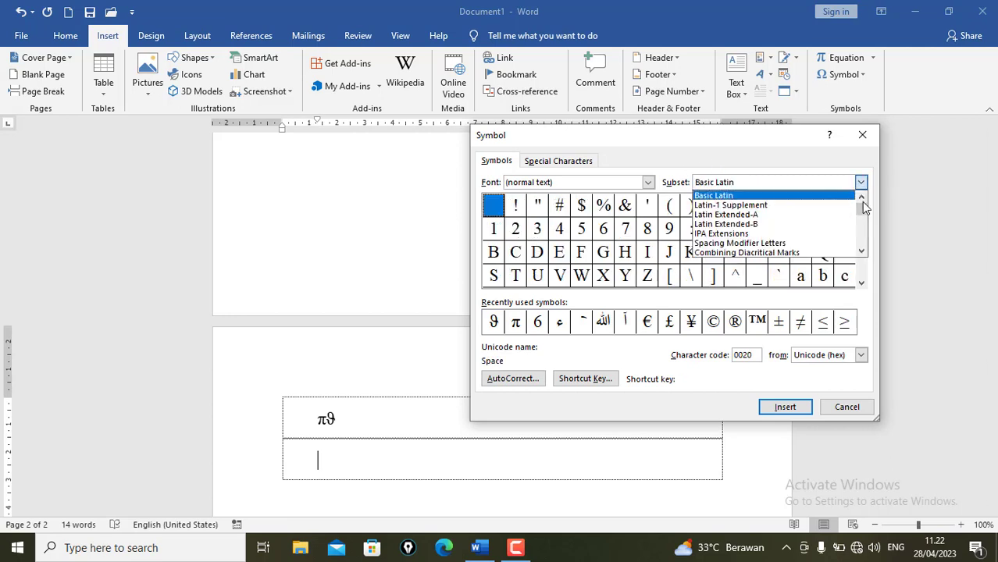
{"action": "left_click_drag", "start_coordinate": [862, 208], "coordinate": [864, 274]}
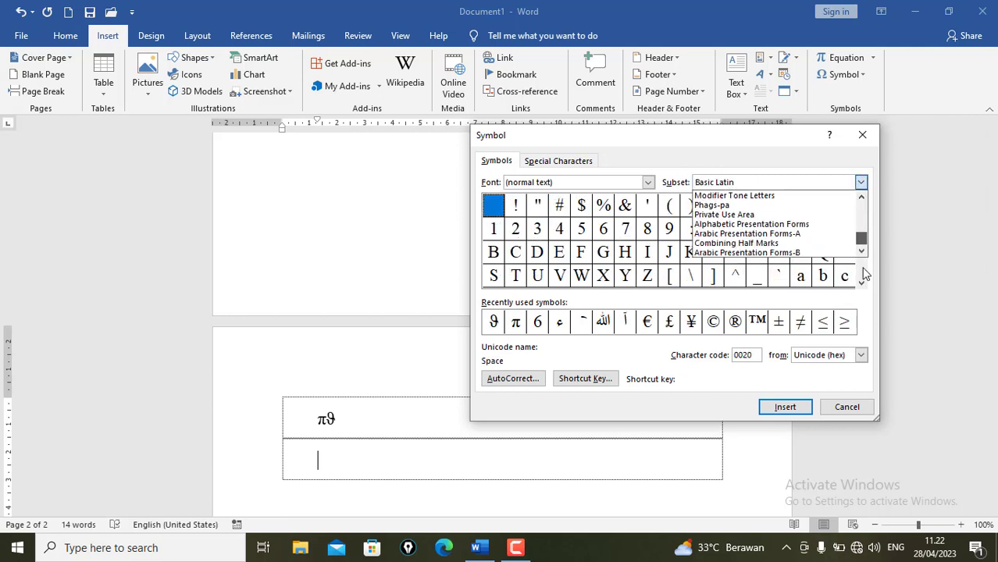
{"action": "left_click", "coordinate": [788, 235]}
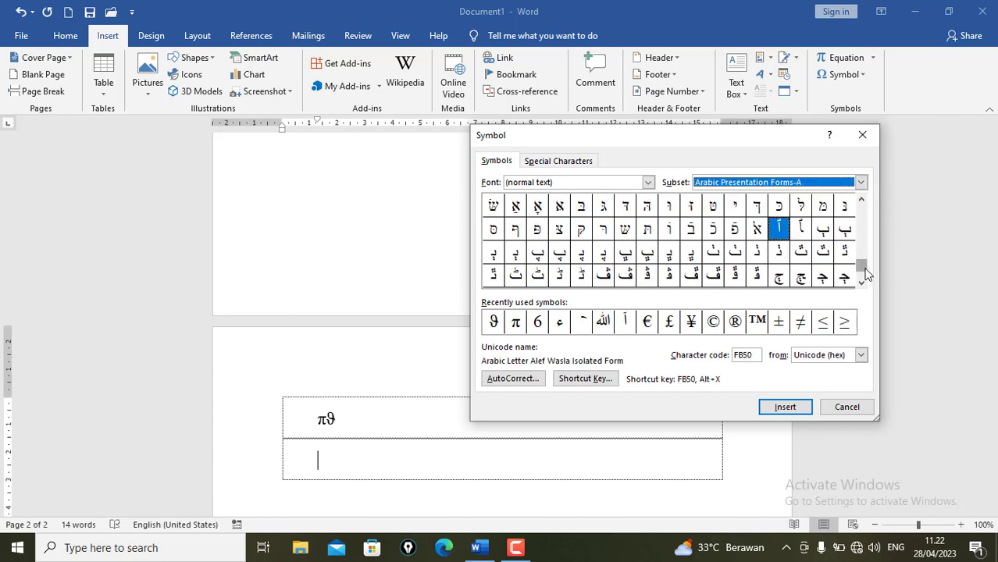
{"action": "left_click_drag", "start_coordinate": [862, 266], "coordinate": [872, 214]}
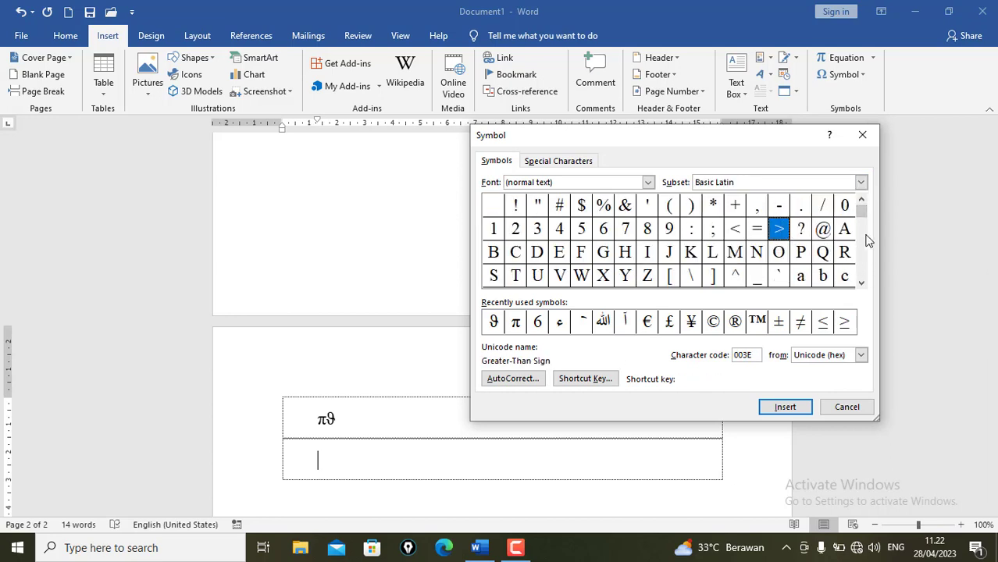
Browse the symbols from the Arabic Supplement subset through to the Phonetic Extensions.
{"action": "left_click", "coordinate": [860, 182]}
{"action": "scroll", "coordinate": [813, 223], "scroll_direction": "down", "scroll_amount": 5}
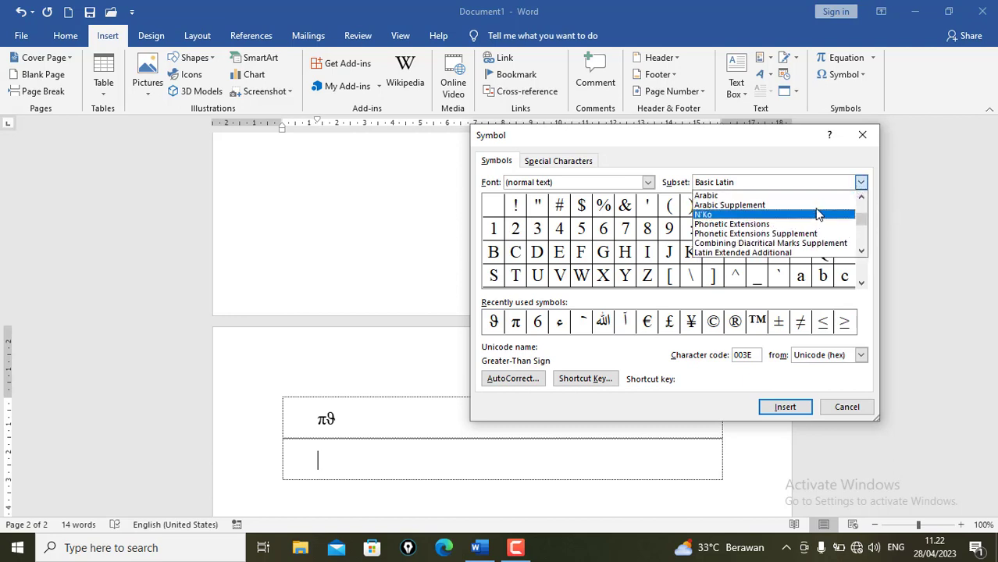
{"action": "left_click", "coordinate": [816, 206]}
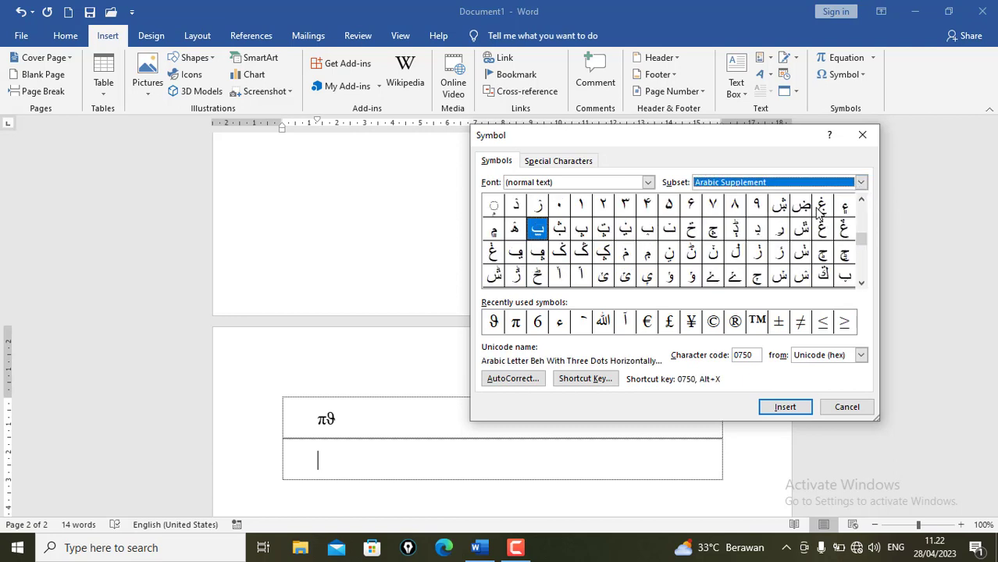
{"action": "left_click", "coordinate": [861, 284]}
{"action": "left_click", "coordinate": [860, 283]}
{"action": "left_click", "coordinate": [860, 282]}
{"action": "left_click", "coordinate": [861, 282]}
{"action": "left_click", "coordinate": [861, 283]}
{"action": "left_click", "coordinate": [860, 282]}
{"action": "left_click", "coordinate": [861, 282]}
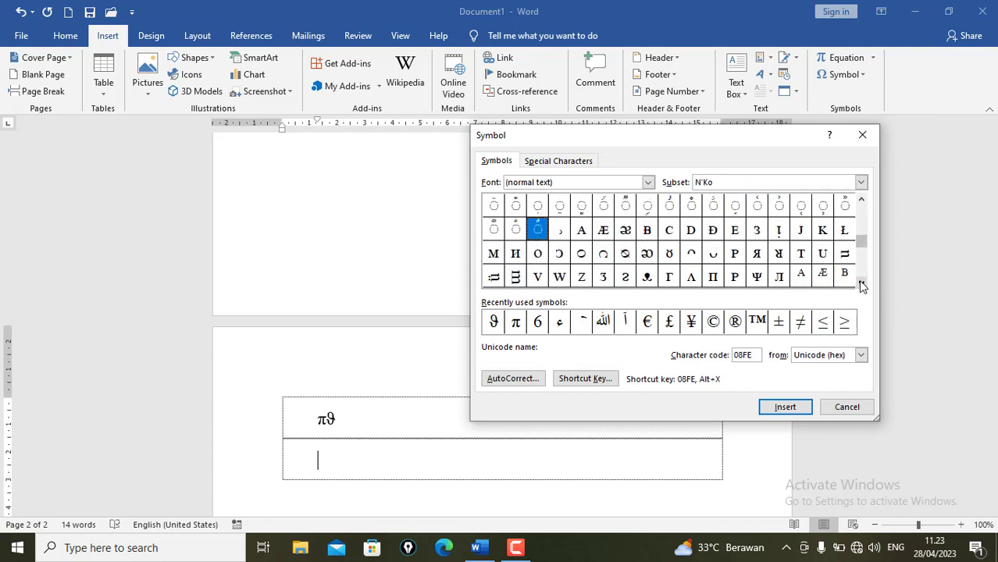
{"action": "left_click", "coordinate": [861, 283]}
{"action": "left_click", "coordinate": [860, 282]}
{"action": "left_click", "coordinate": [860, 283]}
{"action": "left_click", "coordinate": [860, 283]}
{"action": "left_click", "coordinate": [861, 283]}
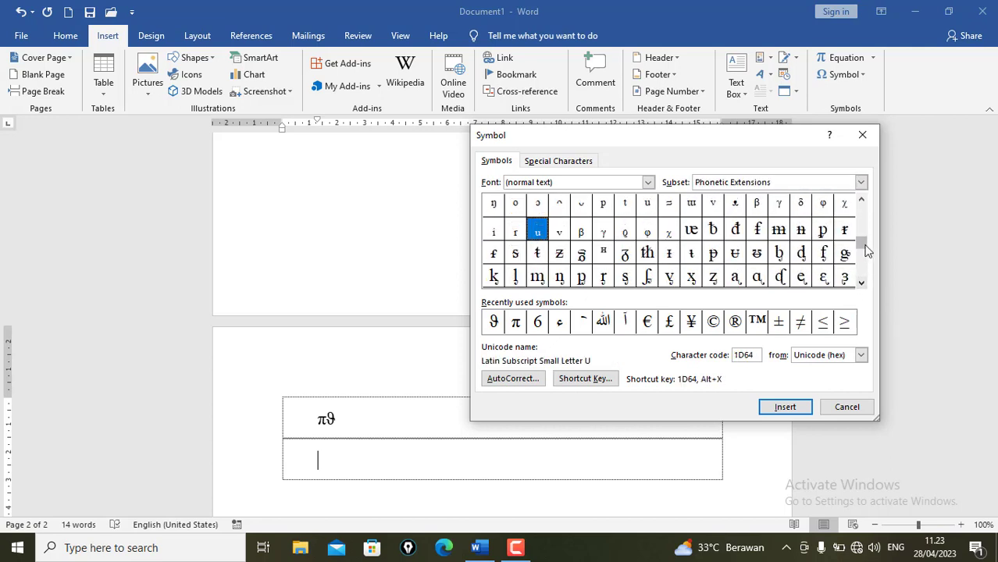
{"action": "mouse_move", "coordinate": [865, 250]}
{"action": "left_mouse_down"}
{"action": "mouse_move", "coordinate": [863, 199]}
{"action": "mouse_move", "coordinate": [863, 239]}
{"action": "left_mouse_up"}
Insert the Arabic ligature Allah (character code FDF2) into the second row on page 2 and close the symbol list.
{"action": "left_click", "coordinate": [861, 182]}
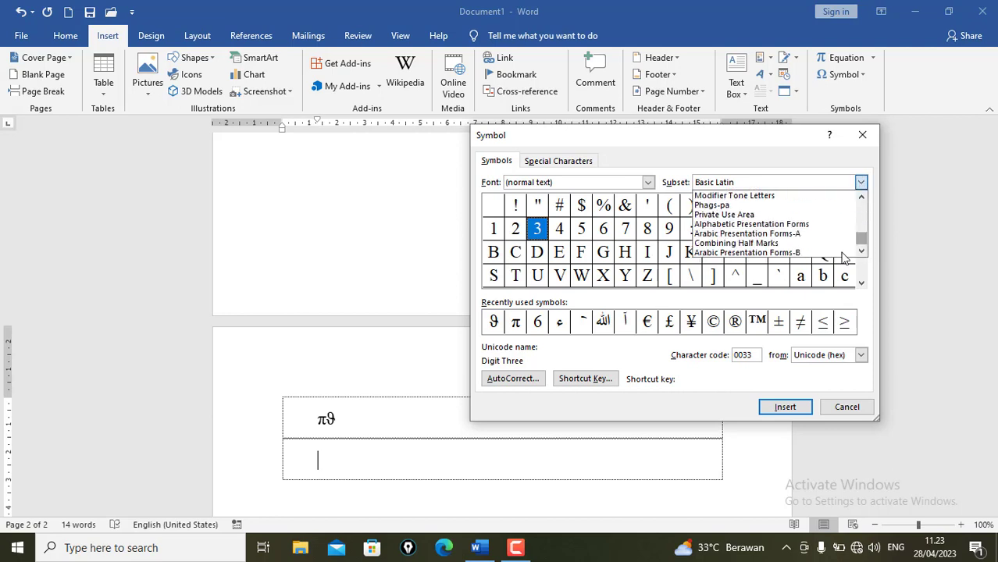
{"action": "left_click", "coordinate": [779, 254]}
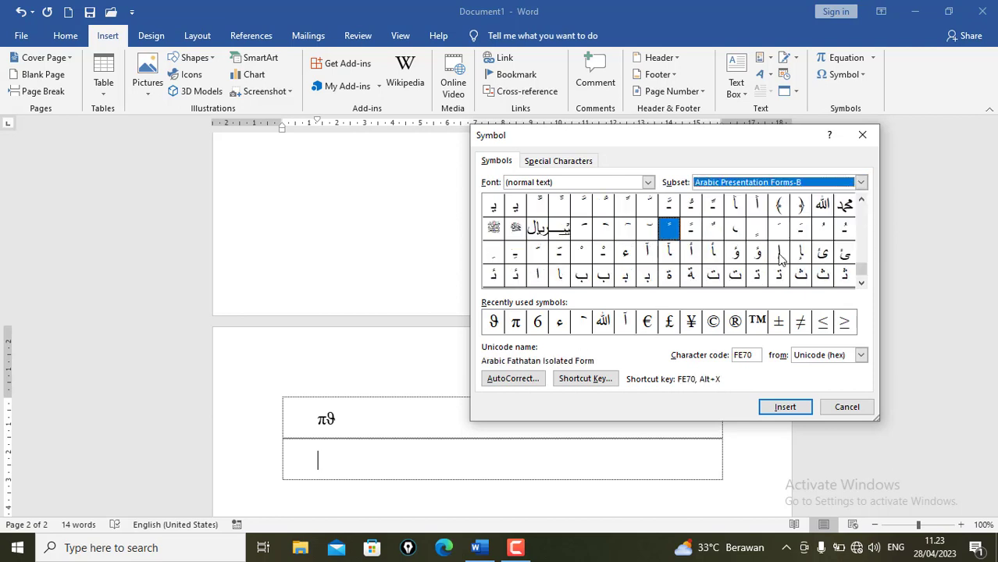
{"action": "left_click", "coordinate": [824, 207]}
{"action": "double_click", "coordinate": [826, 212]}
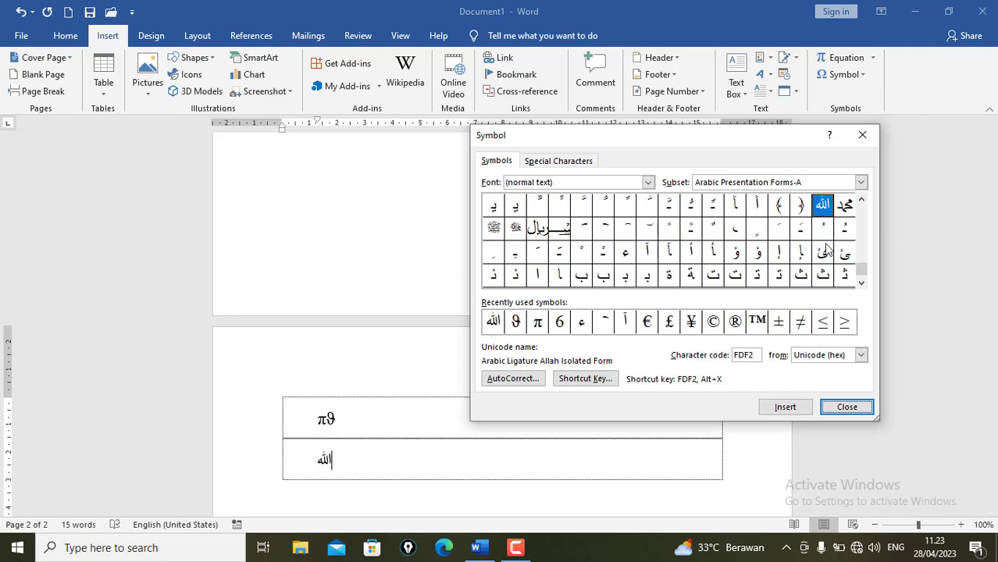
{"action": "key", "text": "Escape"}
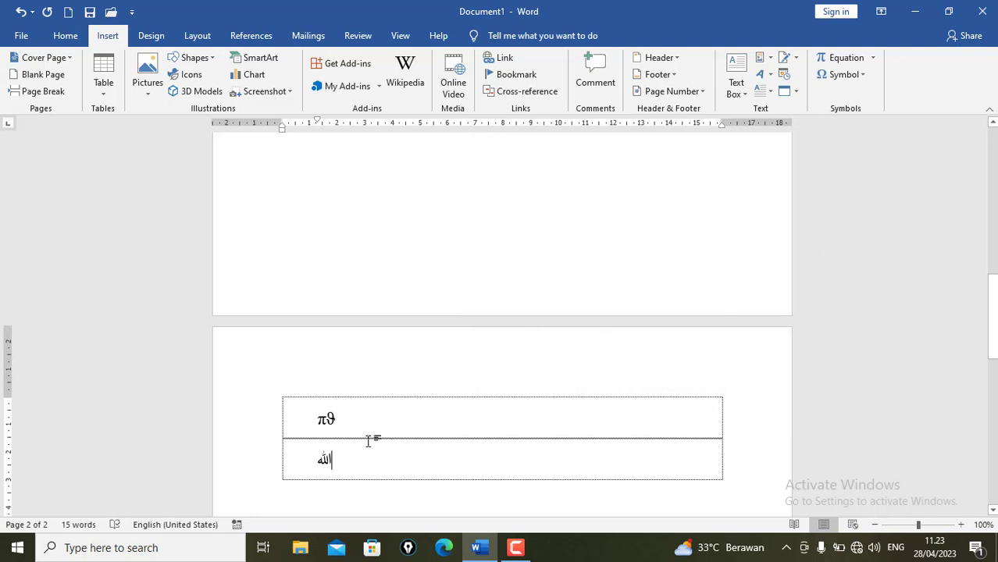
Add a space and the Arabic ligature Mohammad (character code FDF4) after the Allah ligature, closing the symbol list.
{"action": "left_click", "coordinate": [845, 76]}
{"action": "left_click", "coordinate": [859, 179]}
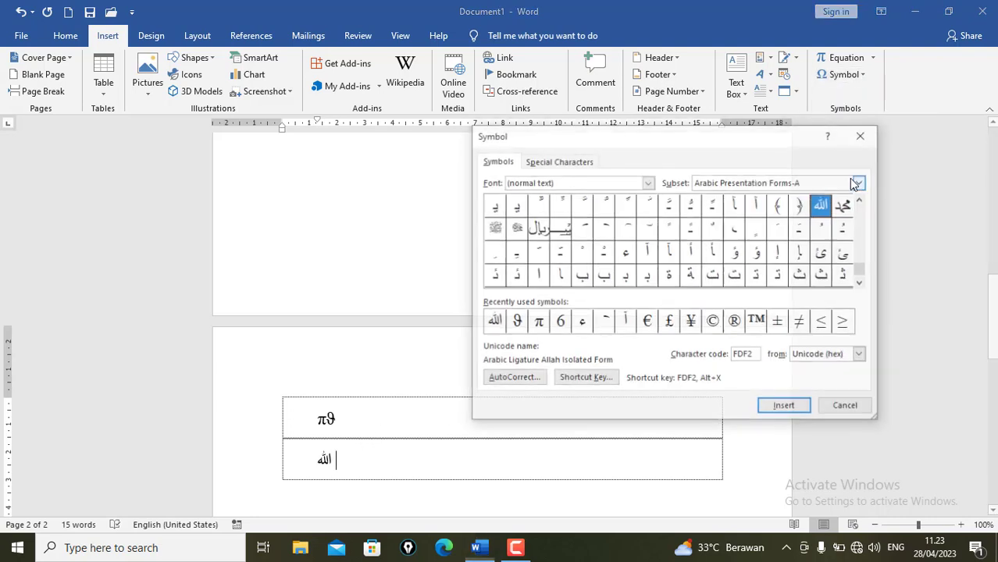
{"action": "double_click", "coordinate": [849, 208]}
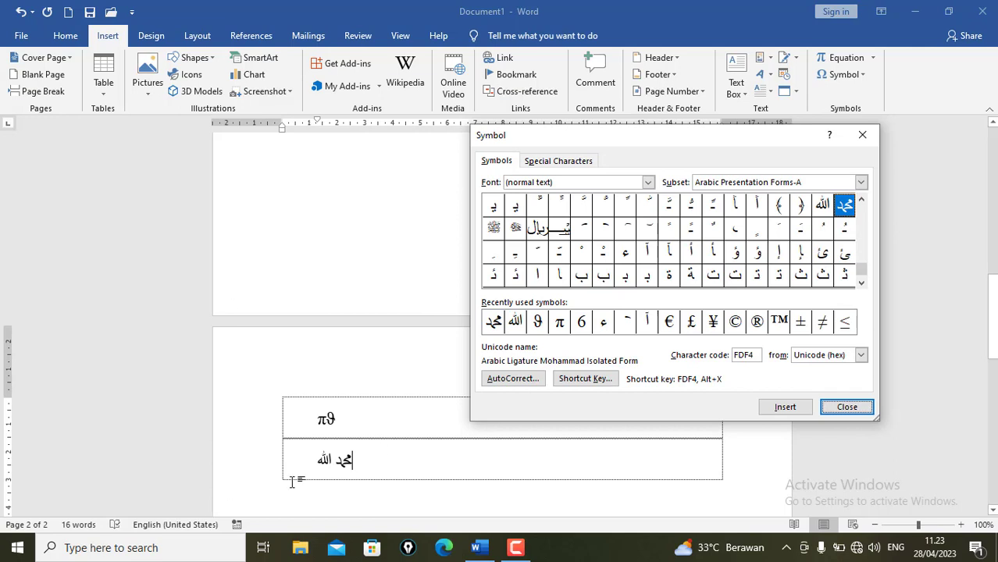
{"action": "left_click", "coordinate": [847, 407]}
Add an empty table row below the row with the two Arabic ligatures.
{"action": "left_click", "coordinate": [645, 435]}
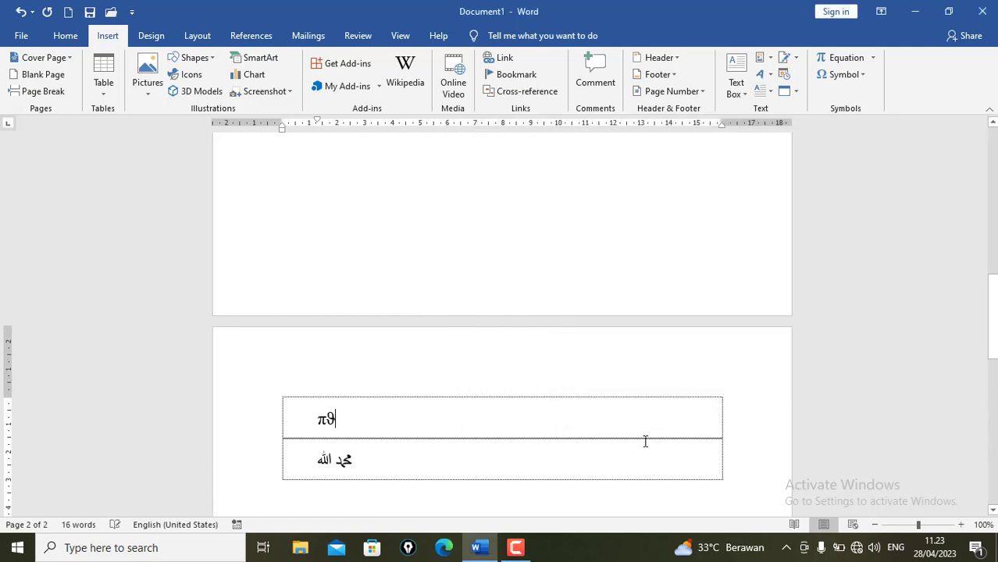
{"action": "left_click", "coordinate": [371, 461]}
{"action": "key", "text": "Tab"}
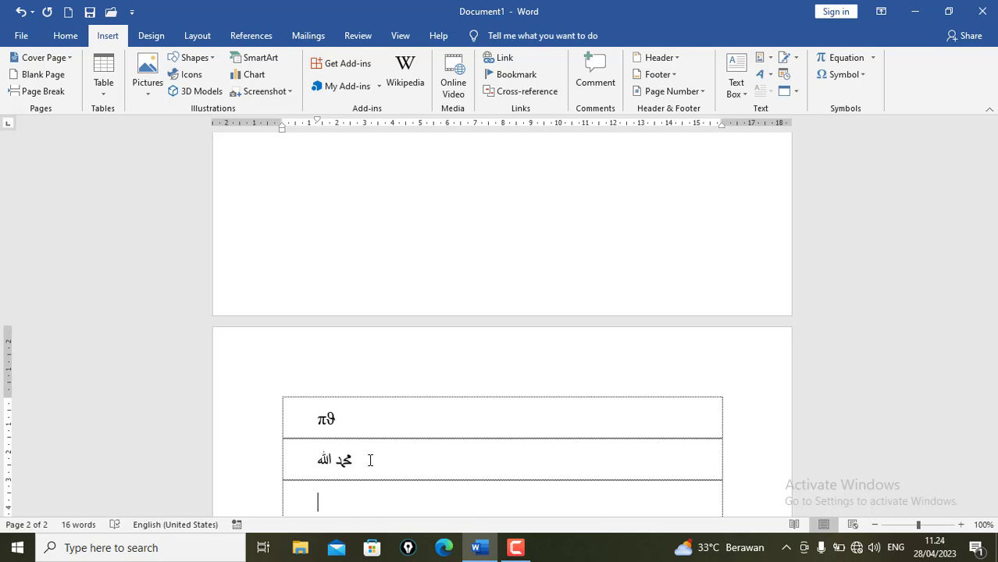
Open the AutoCorrect settings for the Arabic ligature Mohammad symbol and enter "p(" as the text to replace.
{"action": "left_click", "coordinate": [857, 76]}
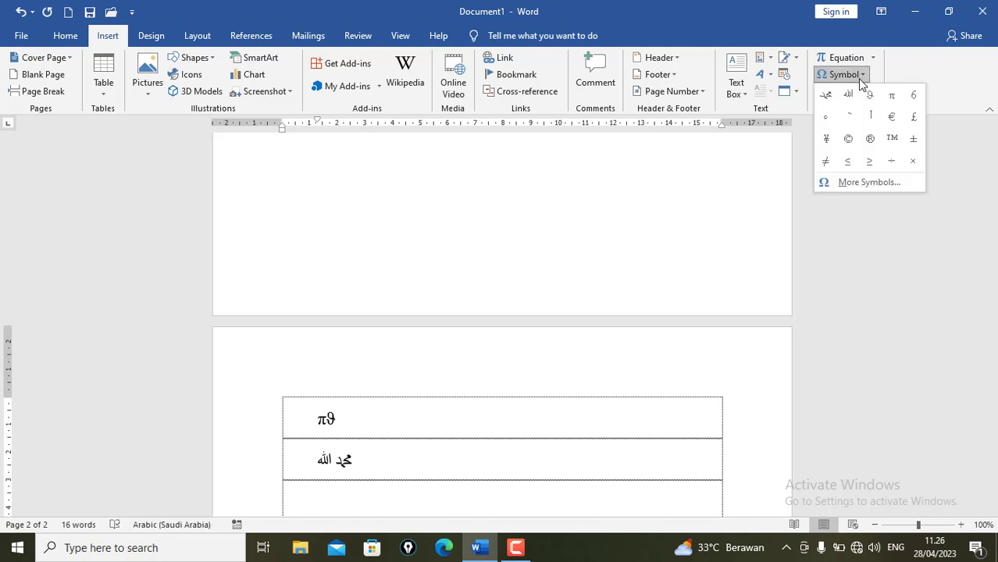
{"action": "left_click", "coordinate": [855, 181]}
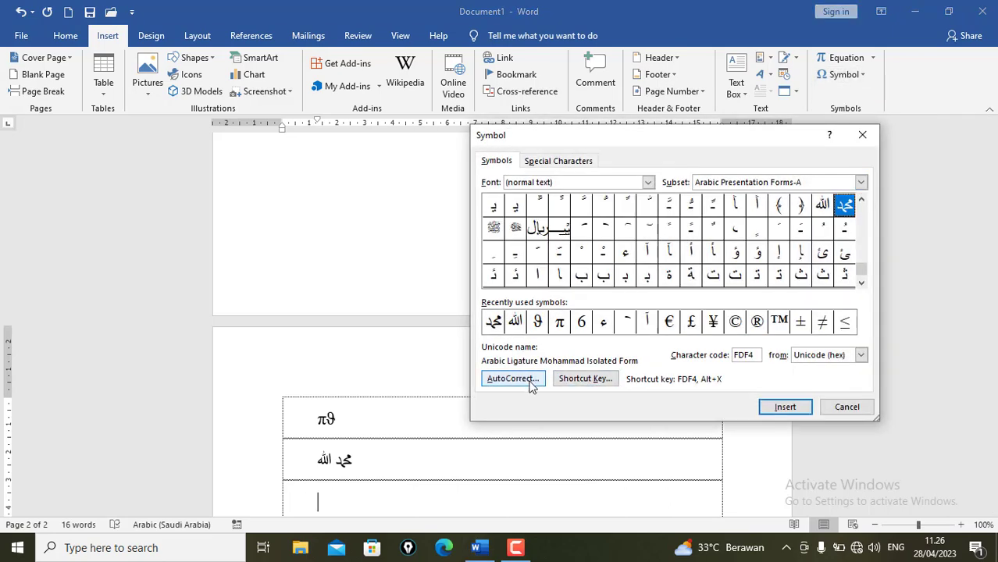
{"action": "left_click", "coordinate": [513, 379]}
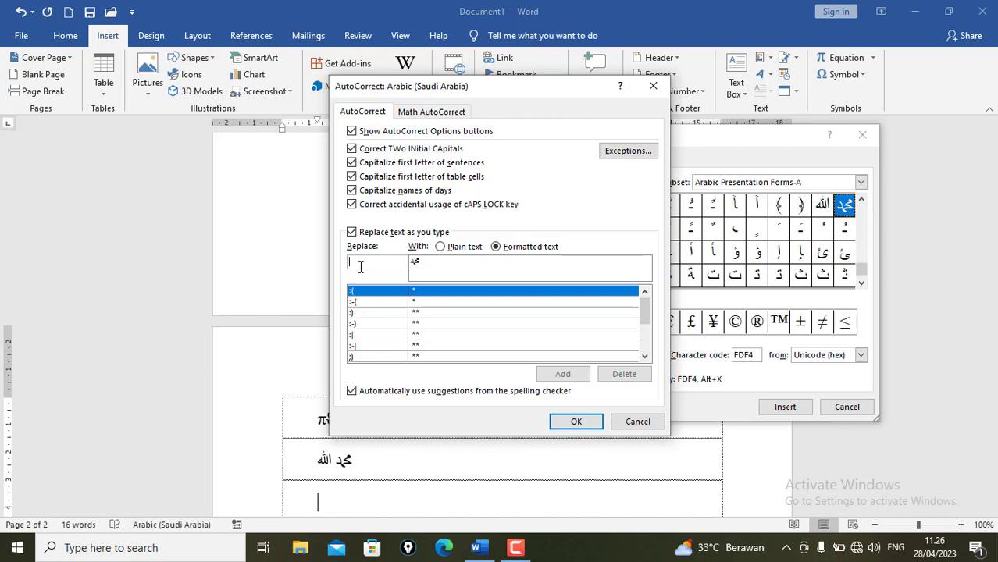
{"action": "type", "text": "p"}
{"action": "type", "text": "l"}
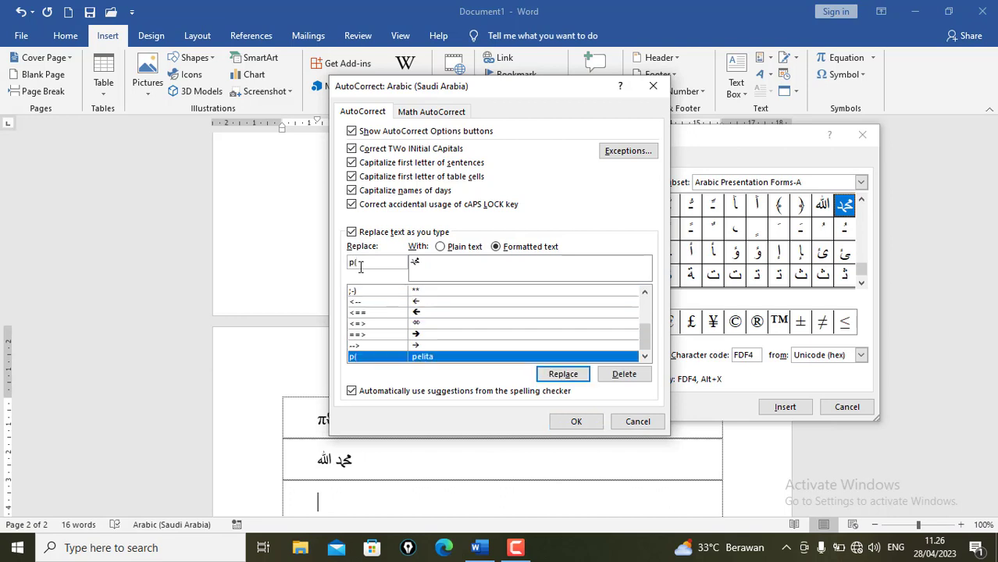
{"action": "left_click", "coordinate": [514, 550]}
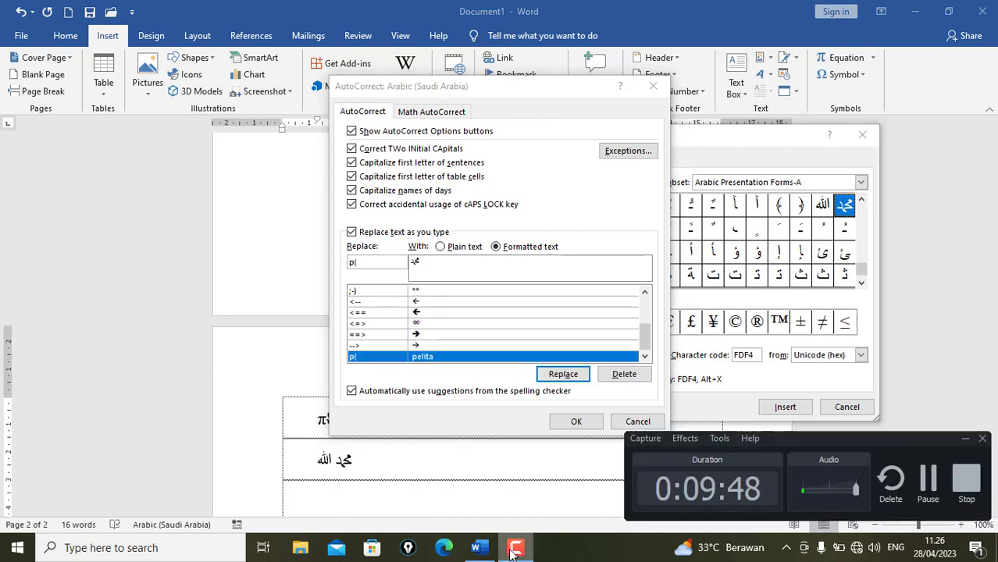
Enter "pelita" as the plain-text replacement for "p(" and delete the existing "p(" AutoCorrect entry.
{"action": "left_click", "coordinate": [514, 549]}
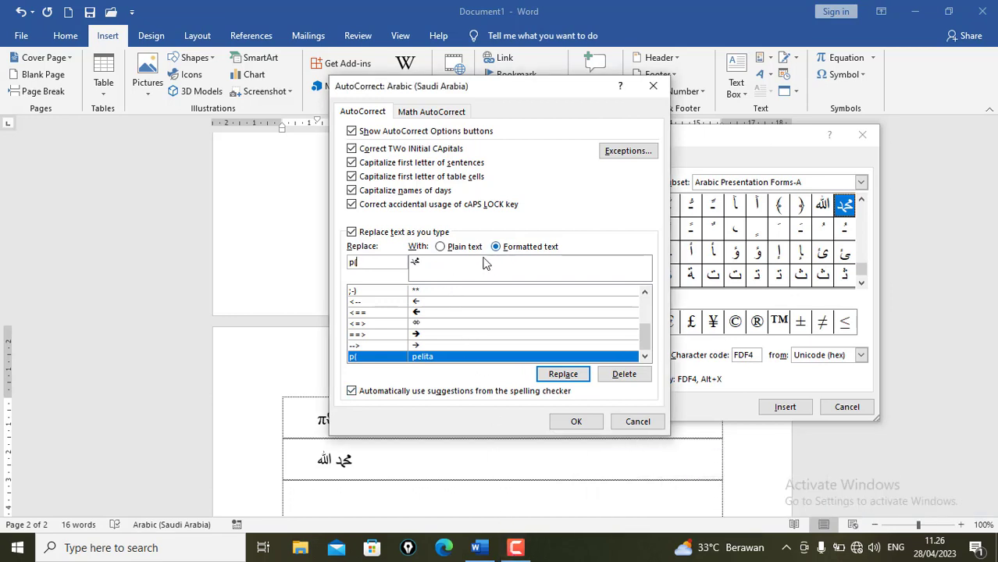
{"action": "left_click", "coordinate": [442, 248]}
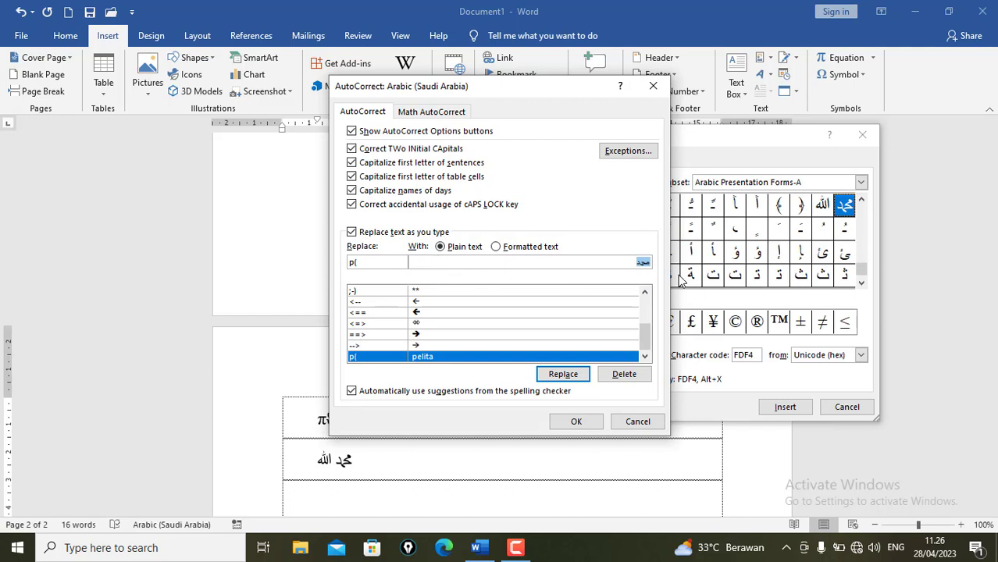
{"action": "key", "text": "BackSpace"}
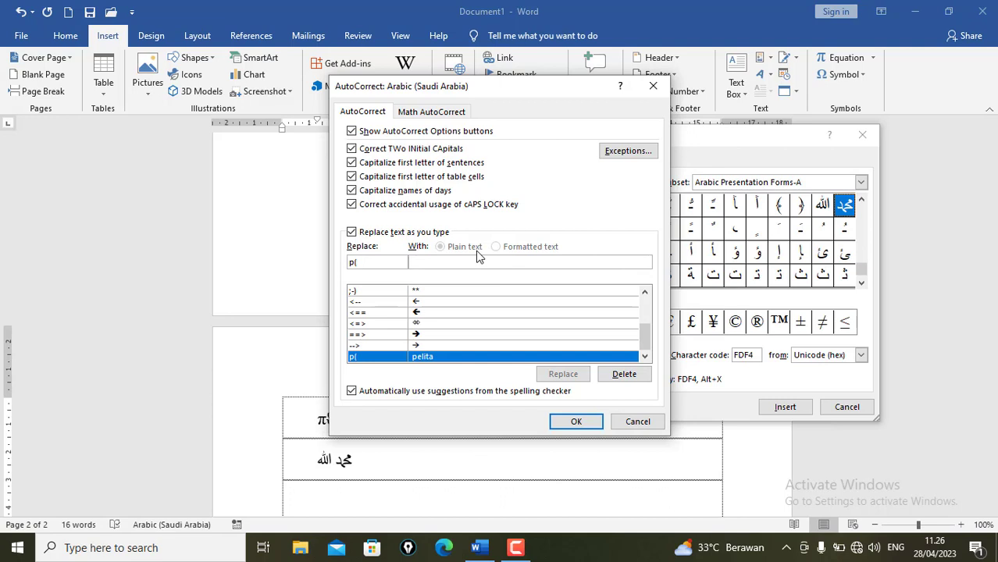
{"action": "type", "text": "pelita "}
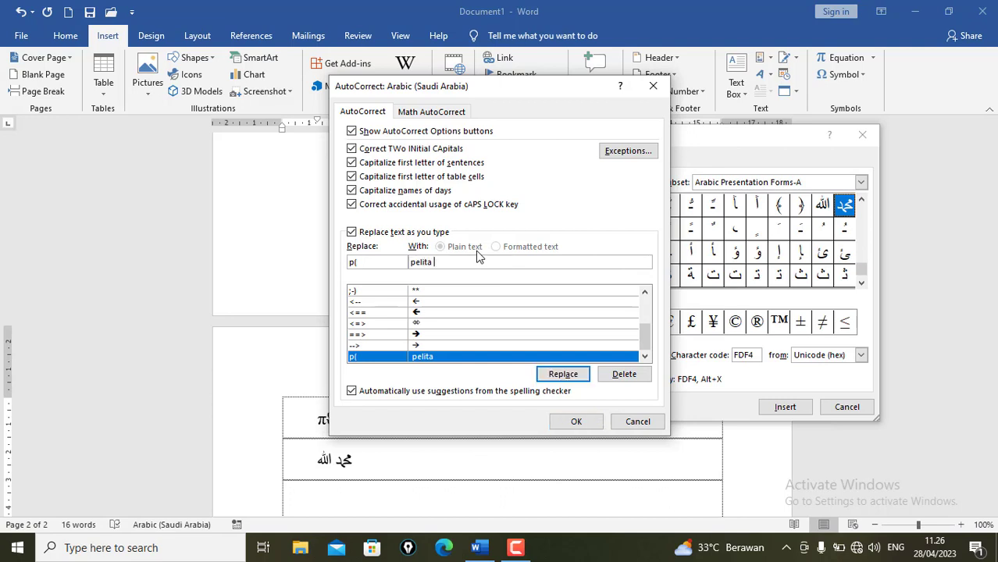
{"action": "type", "text": "media"}
{"action": "left_click", "coordinate": [563, 374]}
{"action": "left_click", "coordinate": [623, 374]}
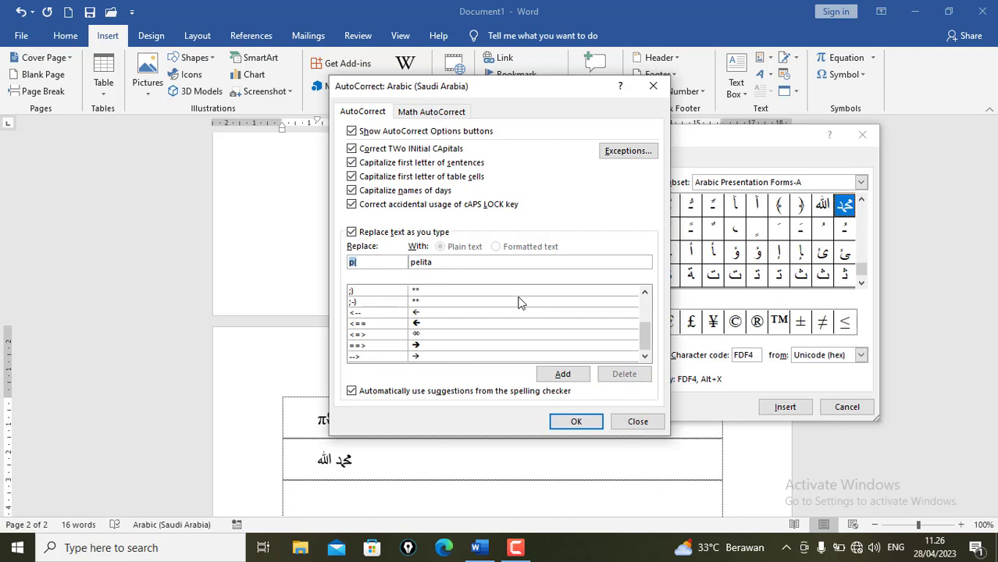
Add an AutoCorrect entry that replaces "p(" with "pelita media" and close the AutoCorrect and symbol dialogs.
{"action": "left_click", "coordinate": [372, 263]}
{"action": "type", "text": "media"}
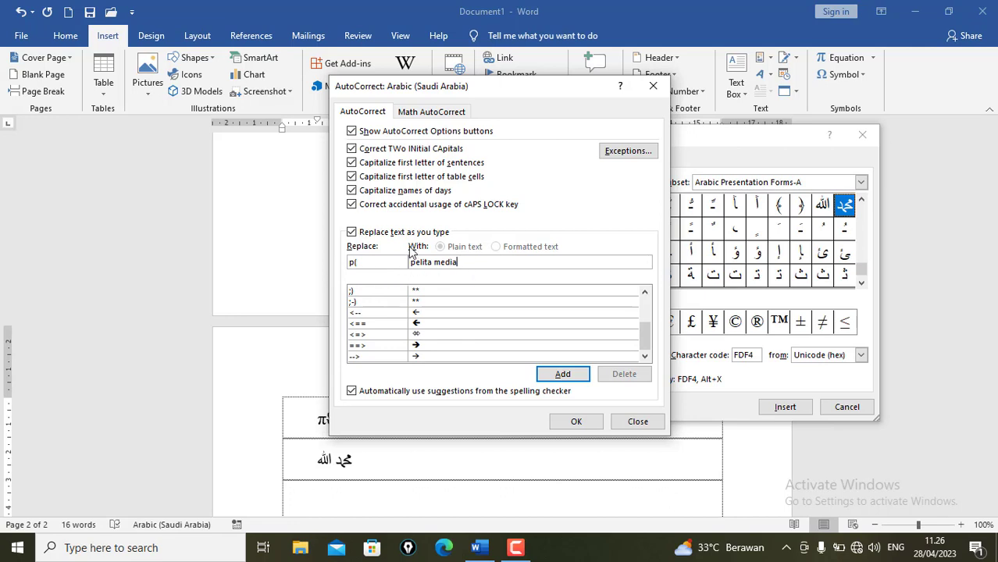
{"action": "left_click", "coordinate": [556, 374]}
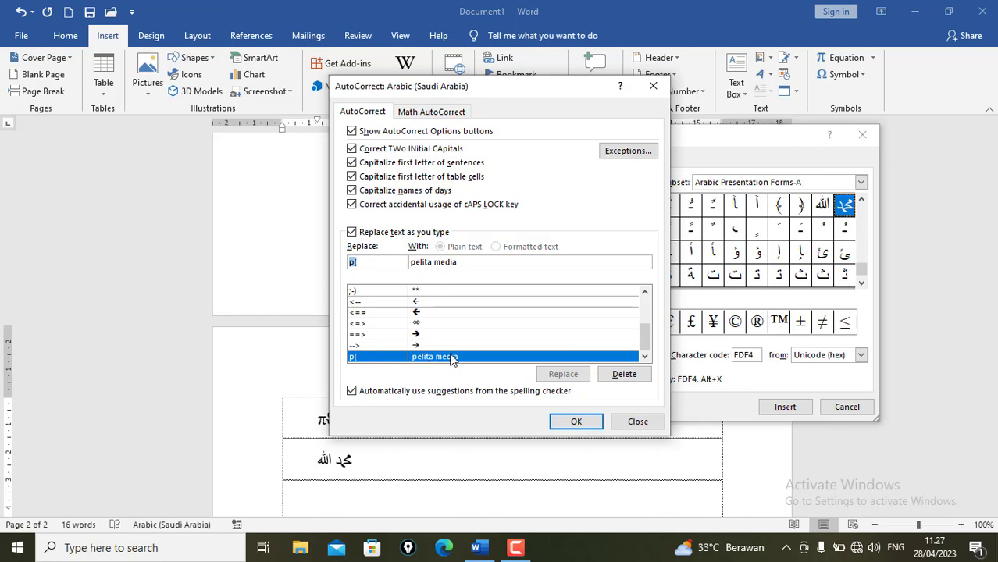
{"action": "left_click", "coordinate": [578, 422]}
{"action": "left_click", "coordinate": [847, 407]}
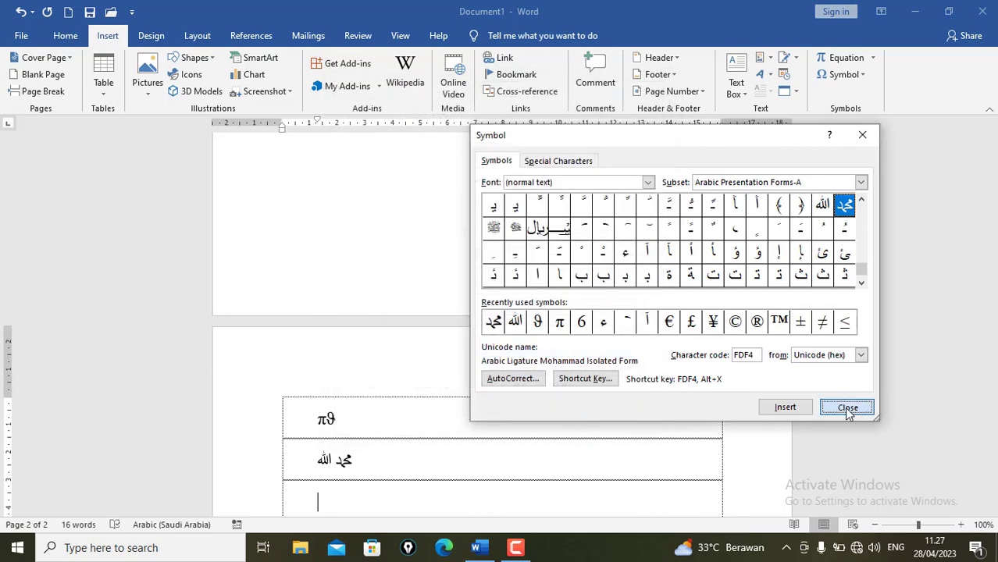
Write "pelita media" in the empty third table row on page 2 using the "p(" AutoCorrect abbreviation.
{"action": "scroll", "coordinate": [437, 418], "scroll_direction": "down", "scroll_amount": 2}
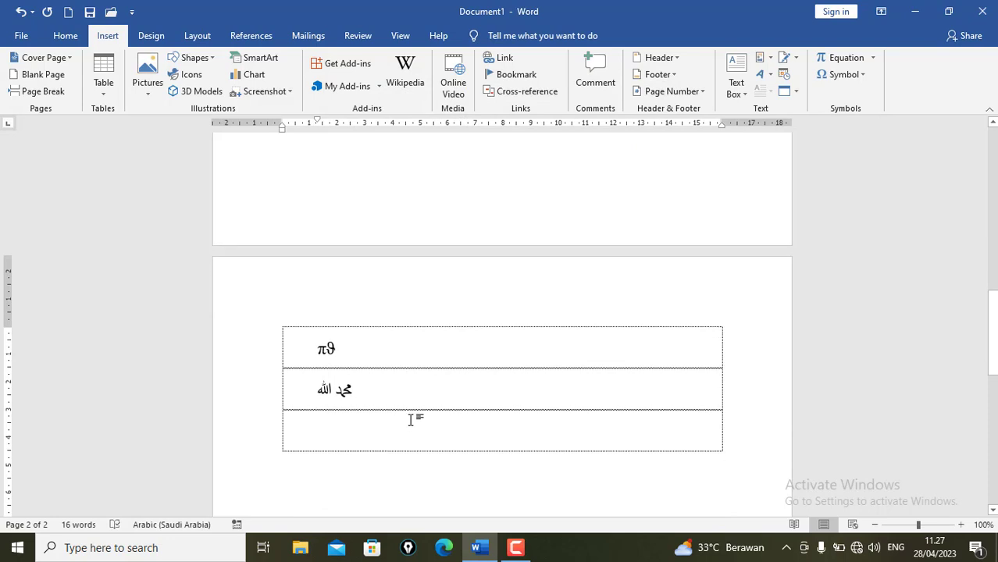
{"action": "type", "text": "pelita media"}
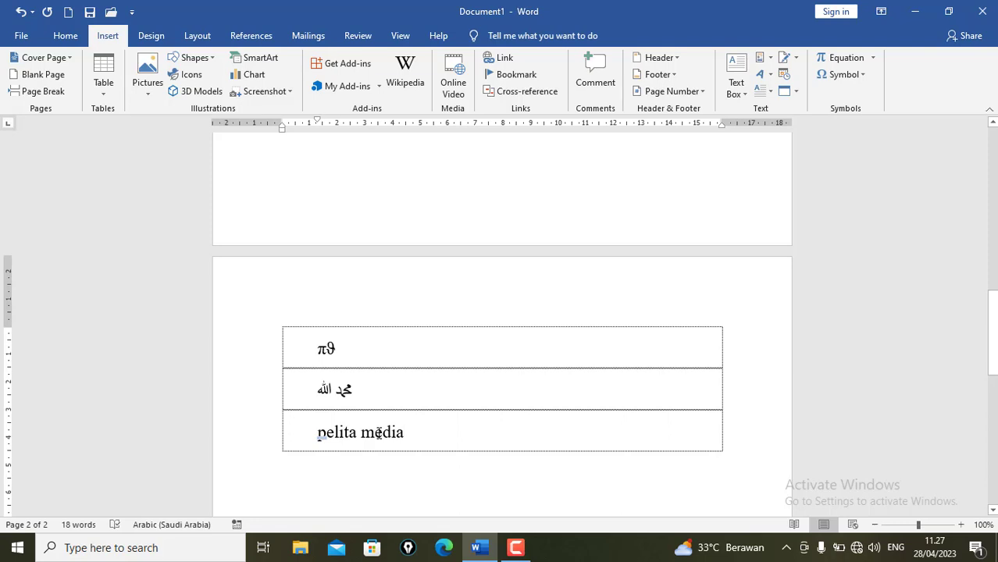
Delete the "p(" to "pelita media" entry from the AutoCorrect list and close the AutoCorrect and symbol dialogs.
{"action": "left_click", "coordinate": [843, 74]}
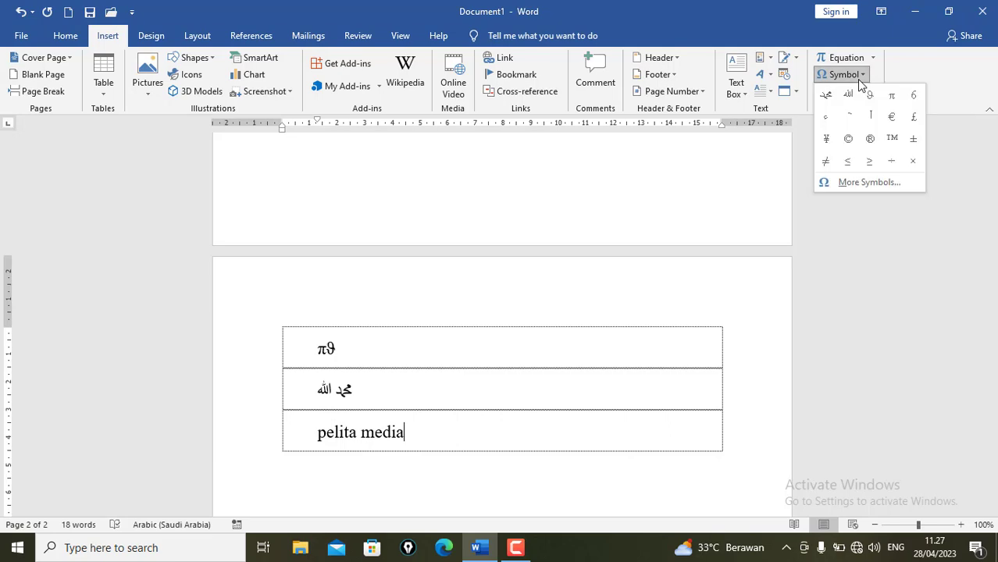
{"action": "left_click", "coordinate": [847, 183]}
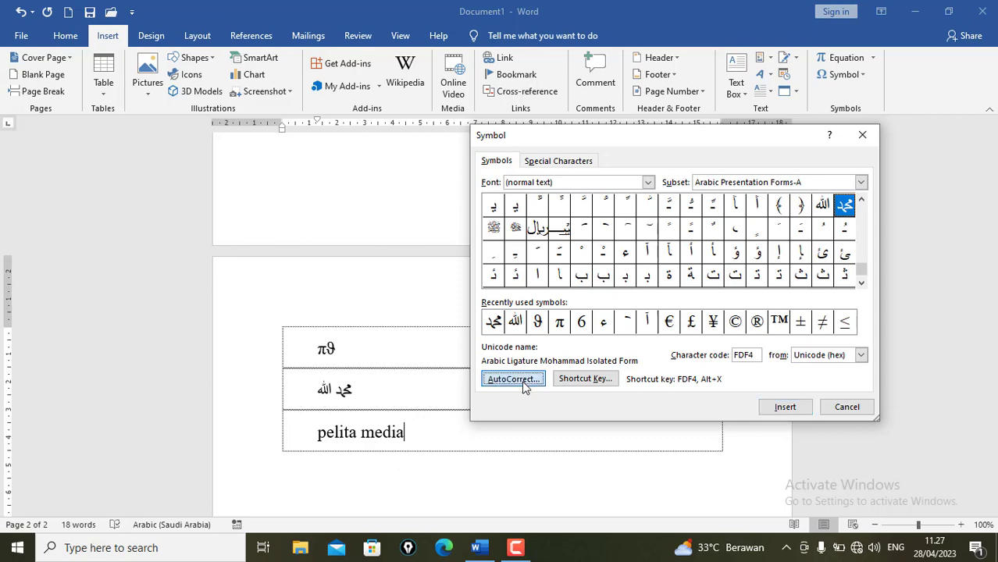
{"action": "left_click", "coordinate": [513, 380]}
{"action": "left_click_drag", "start_coordinate": [650, 313], "coordinate": [648, 343]}
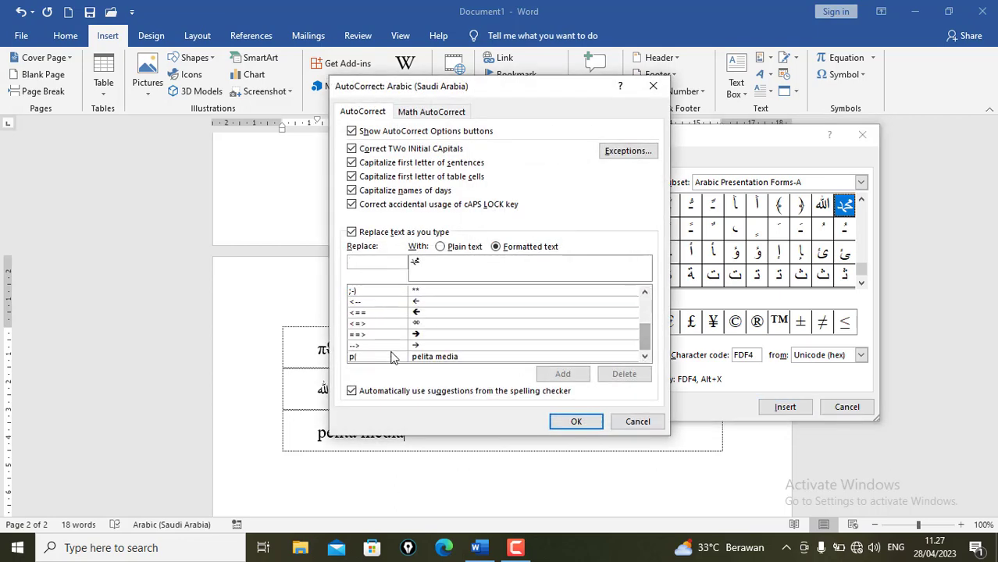
{"action": "left_click", "coordinate": [383, 356]}
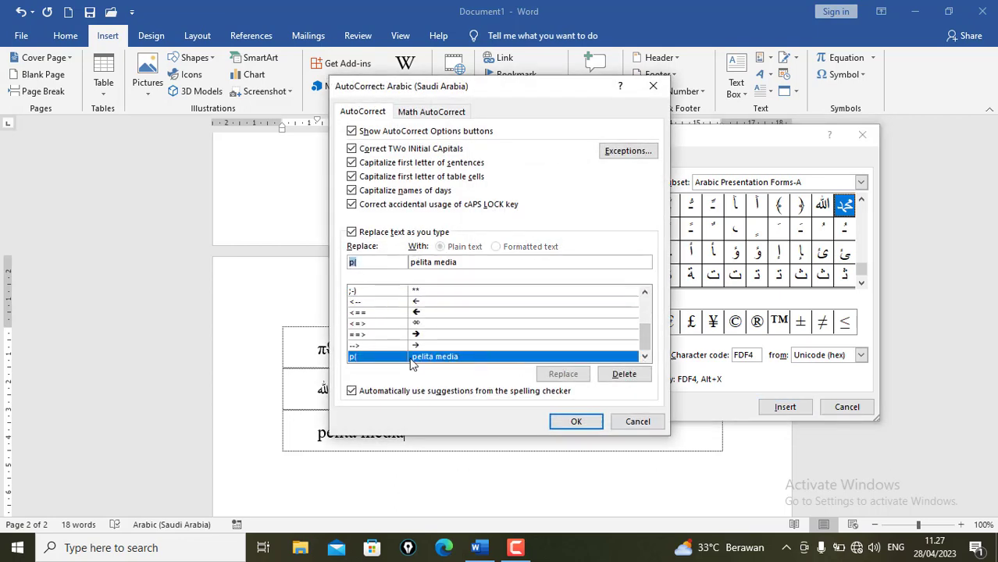
{"action": "left_click", "coordinate": [631, 376]}
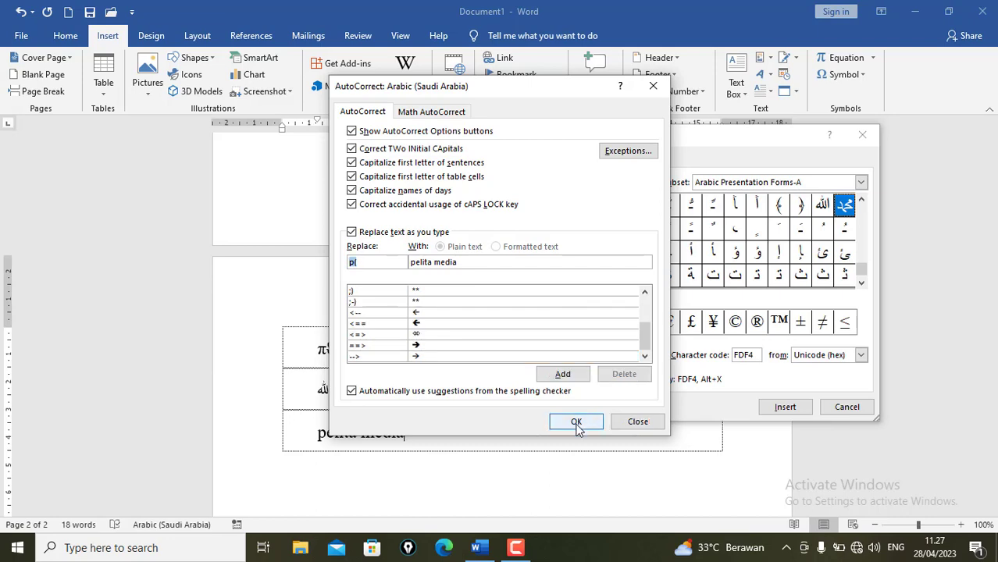
{"action": "left_click", "coordinate": [575, 422]}
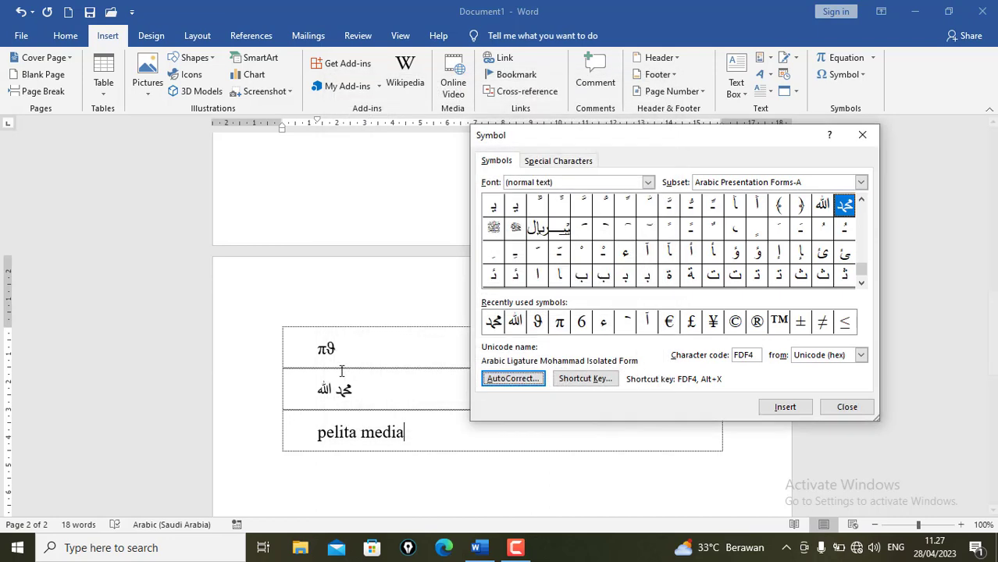
{"action": "left_click", "coordinate": [854, 408]}
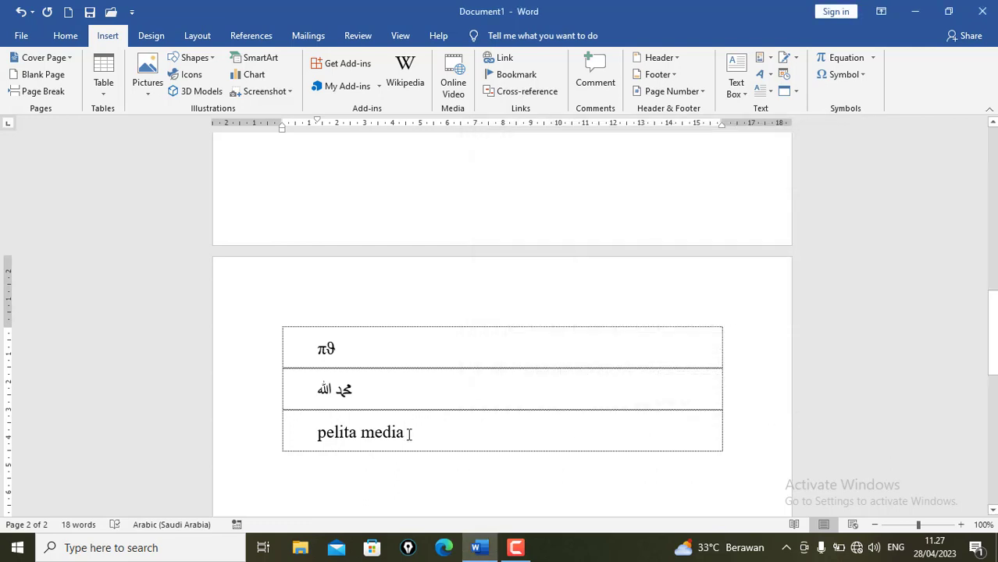
Replace the third row's text with "p(" to test the abbreviation without its AutoCorrect entry, and clear the row.
{"action": "left_click", "coordinate": [260, 438]}
{"action": "key", "text": "BackSpace"}
{"action": "type", "text": "p"}
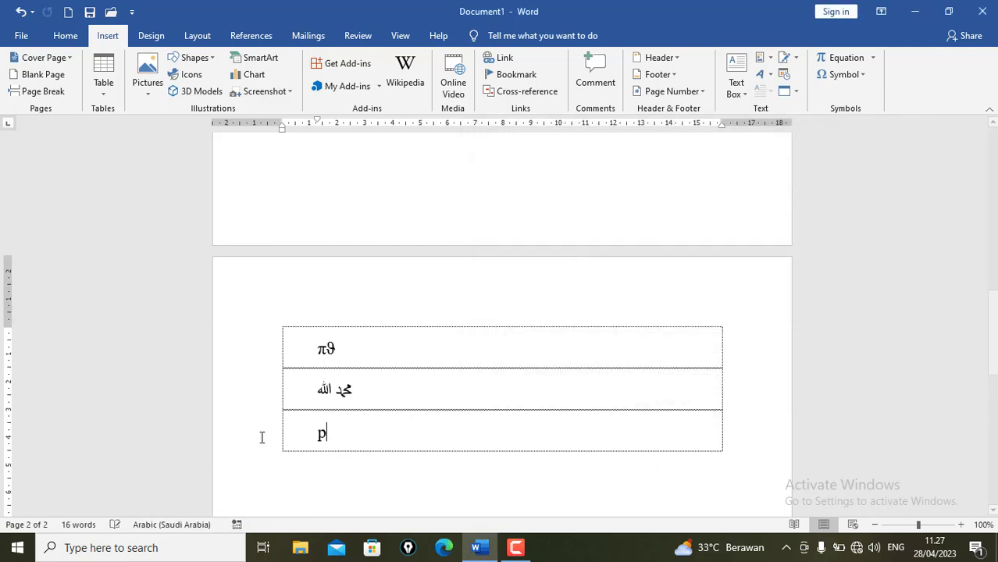
{"action": "type", "text": "("}
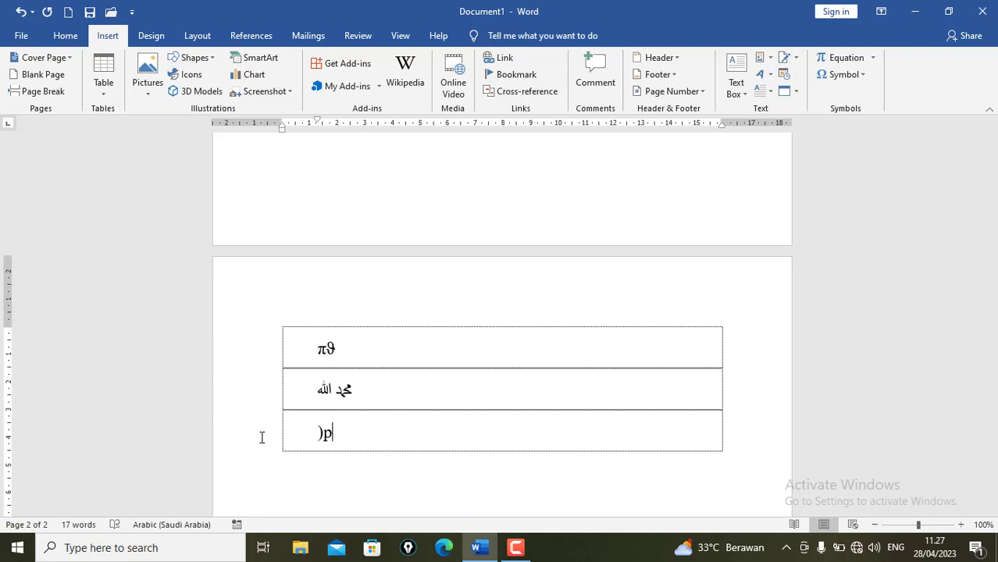
{"action": "key", "text": "BackSpace"}
{"action": "type", "text": "("}
{"action": "key", "text": "BackSpace"}
{"action": "key", "text": "BackSpace"}
{"action": "key", "text": "BackSpace"}
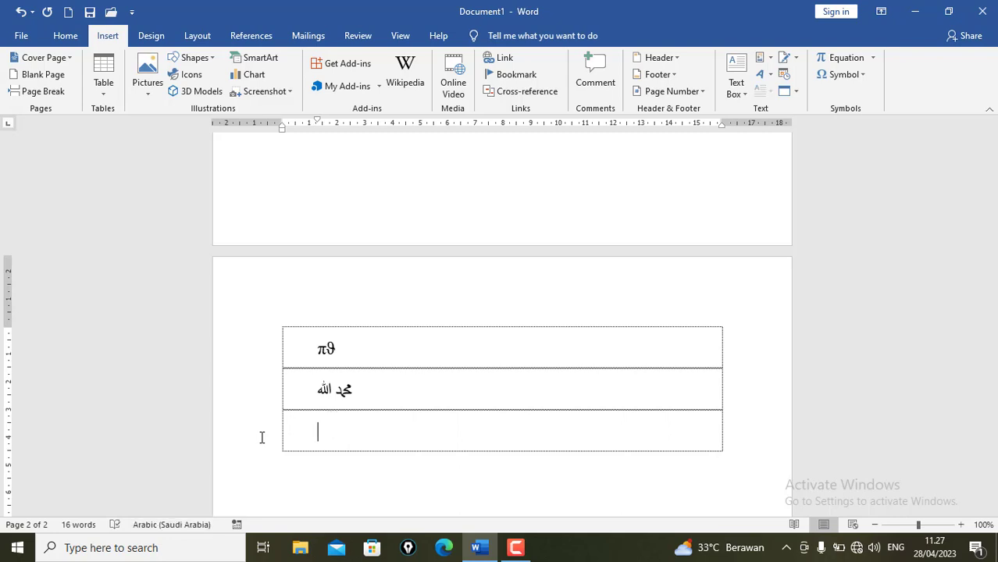